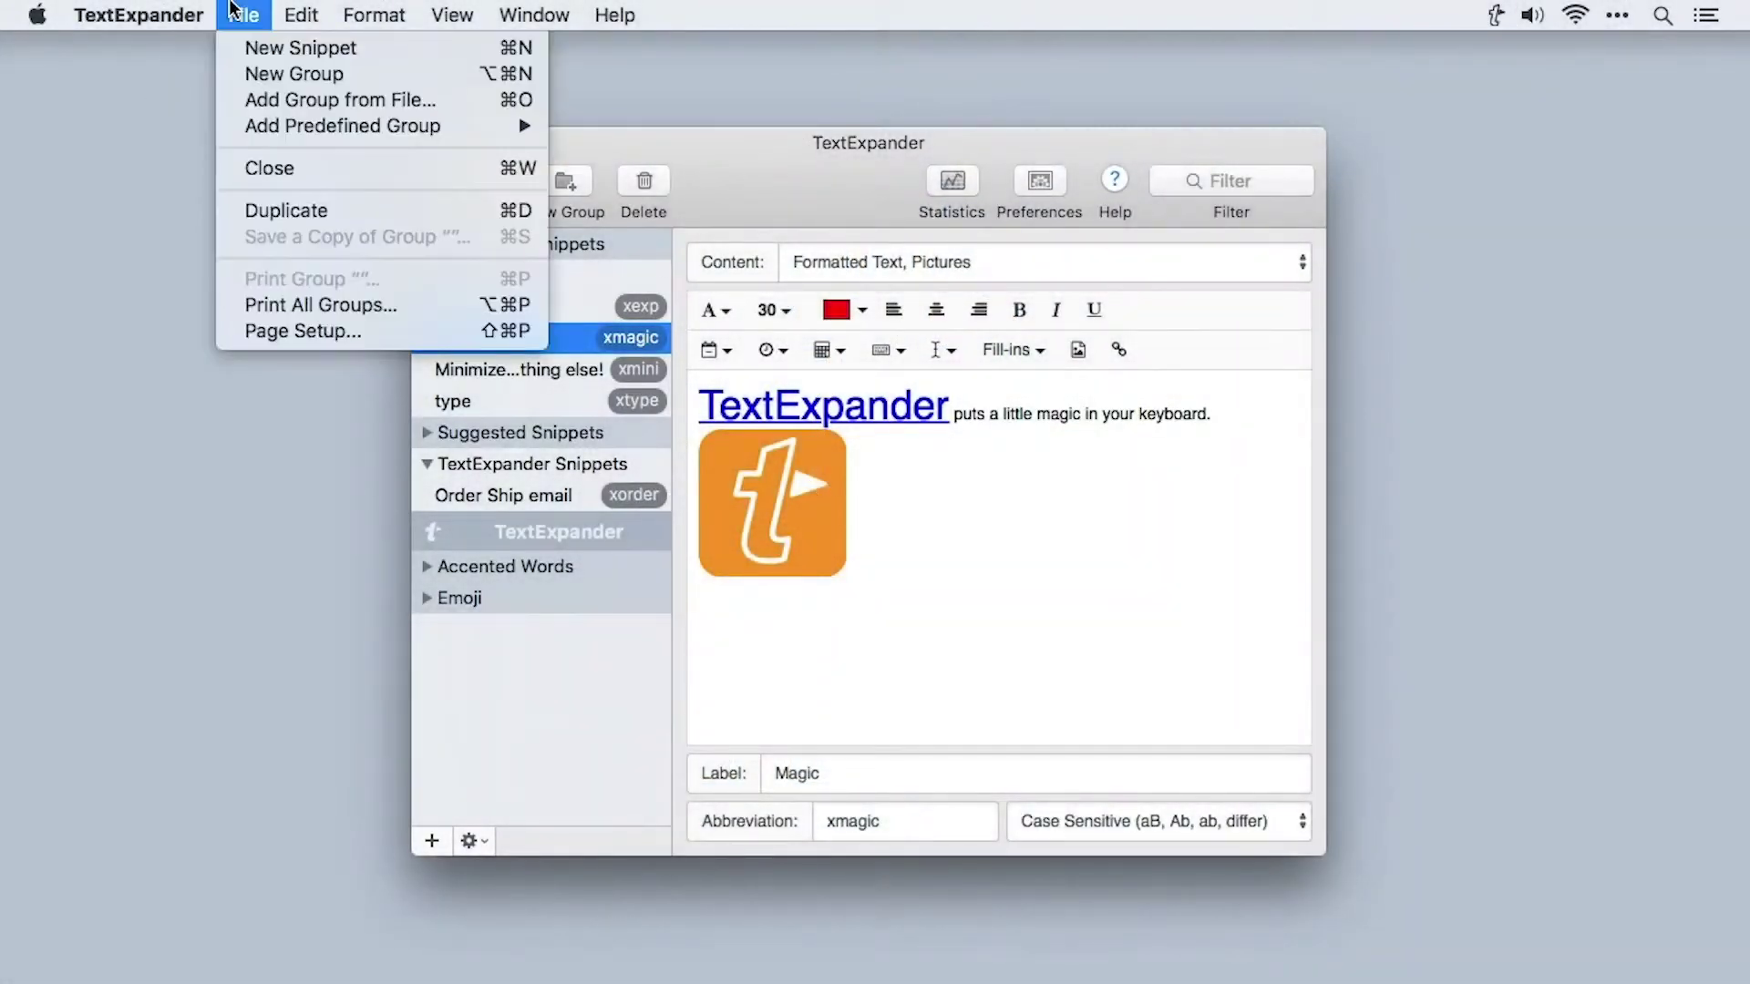
Open Preferences from the TextExpander menu, with ⌘, and from the toolbar button, closing it between tries.
mouse_move(149, 11)
click(162, 82)
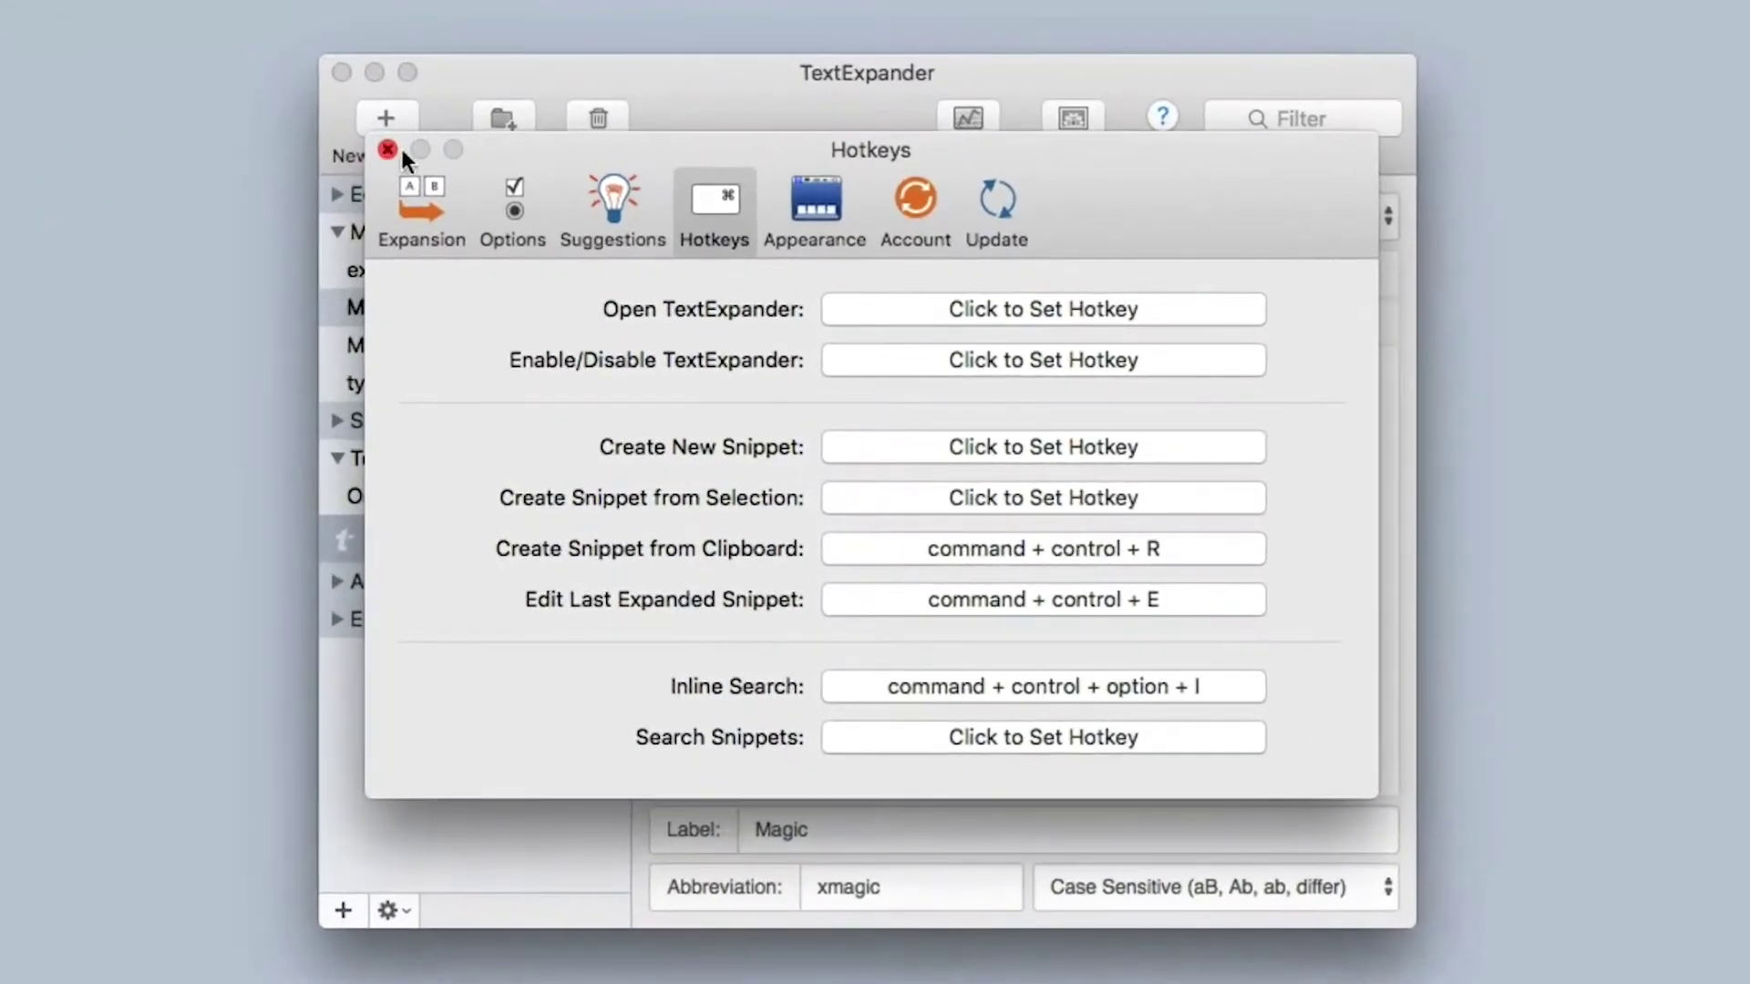
click(406, 162)
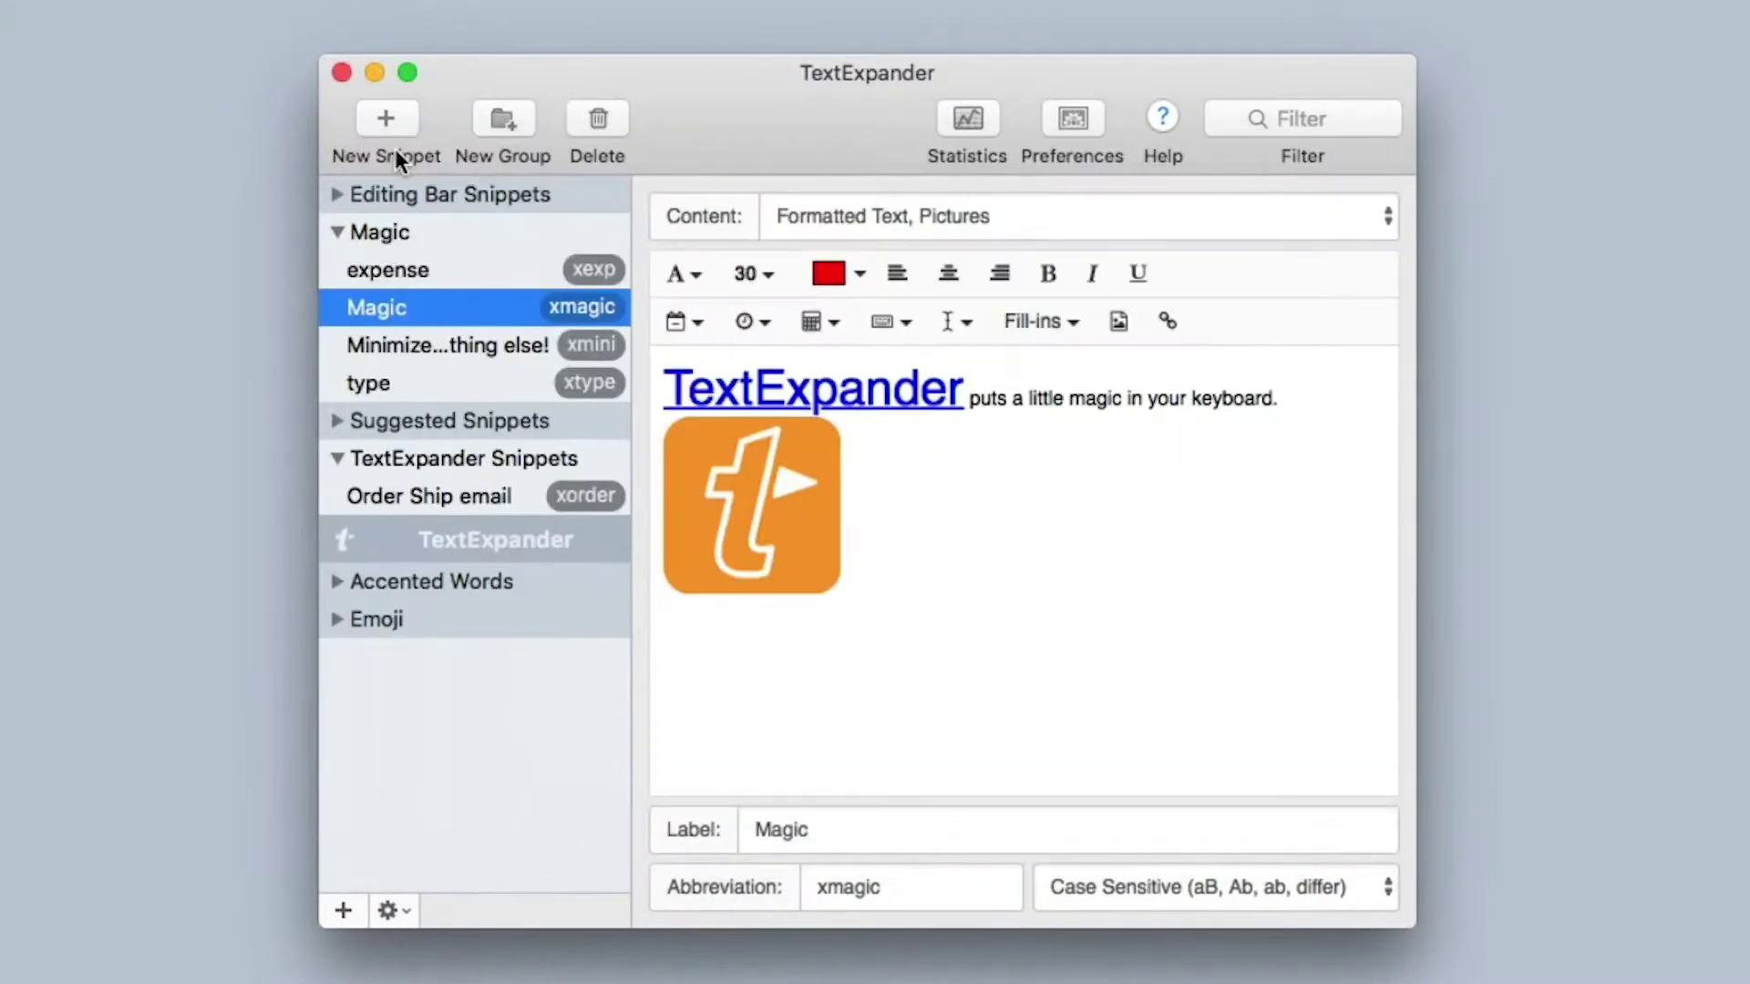
key(super+comma)
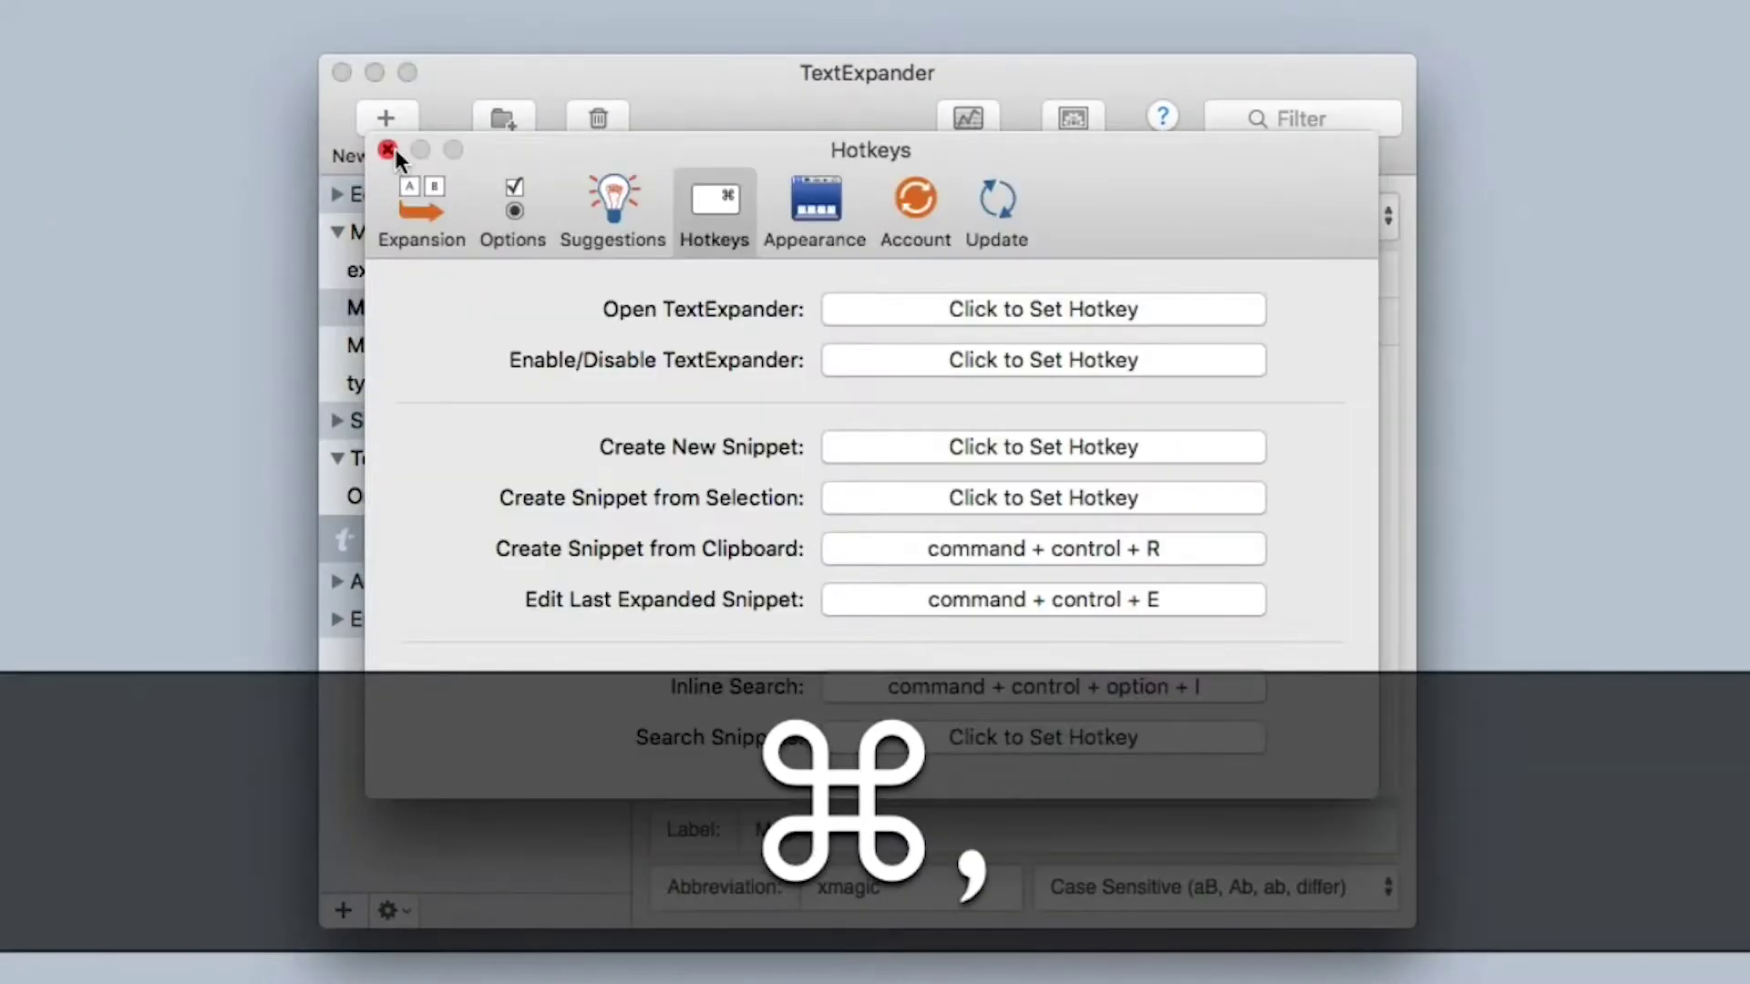
click(388, 149)
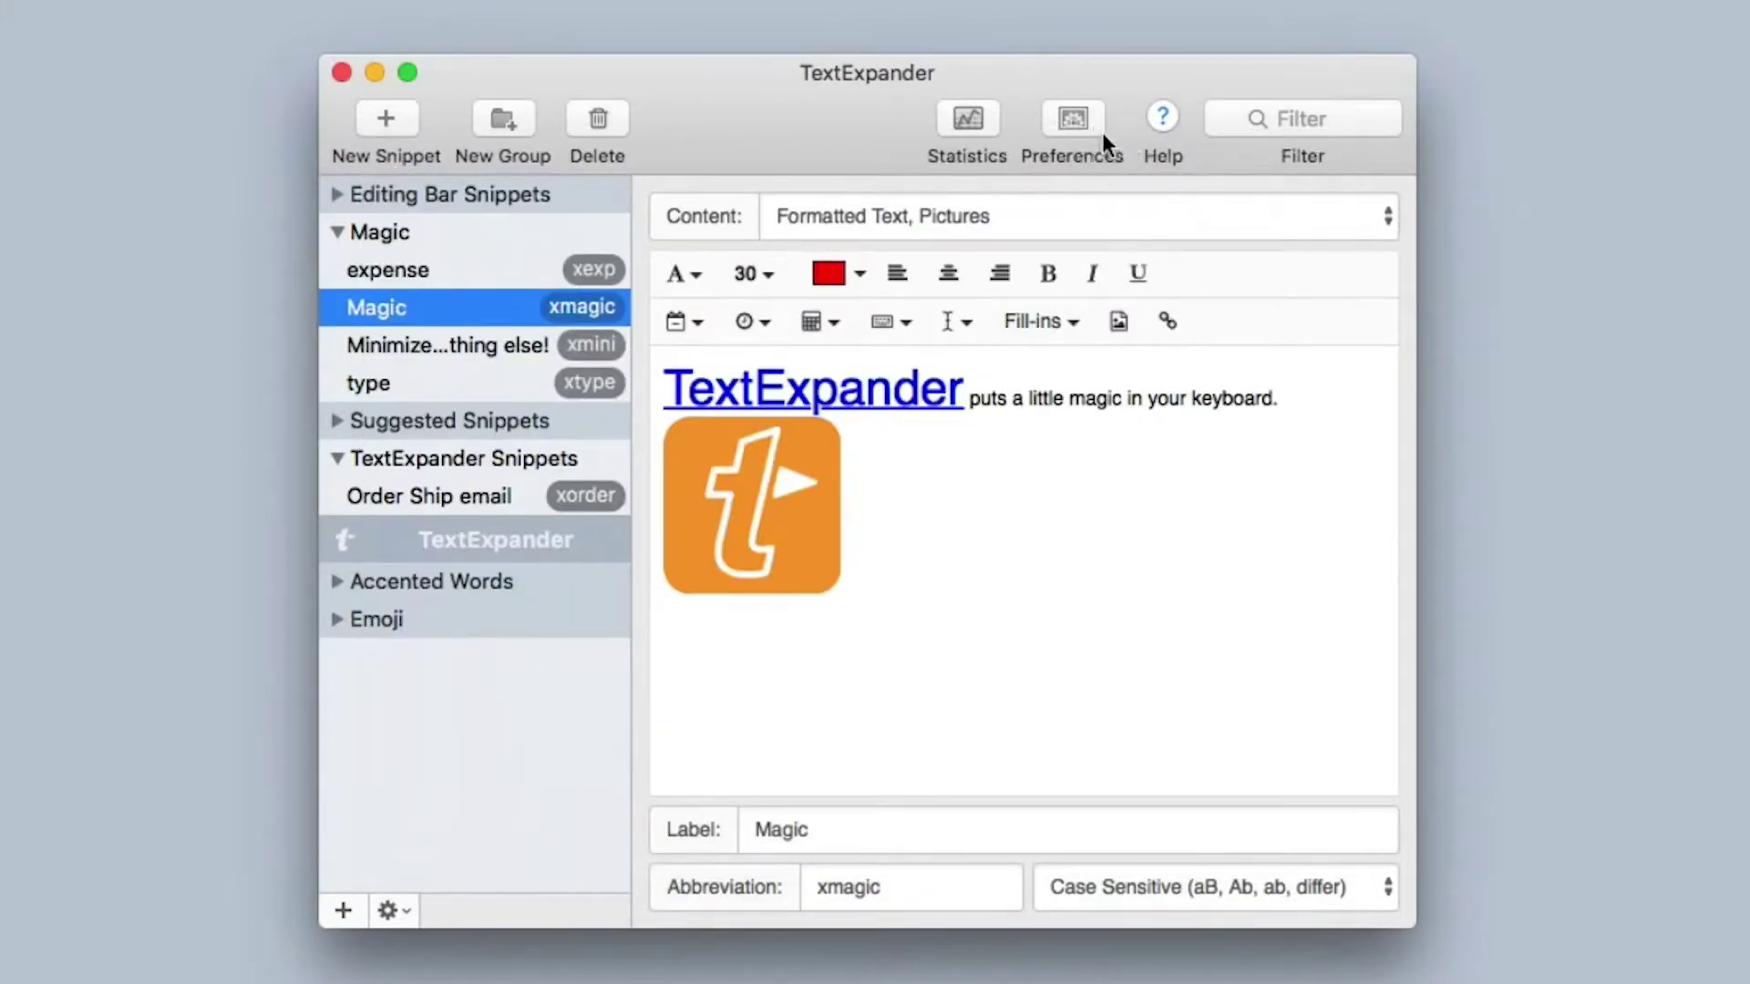
click(1074, 123)
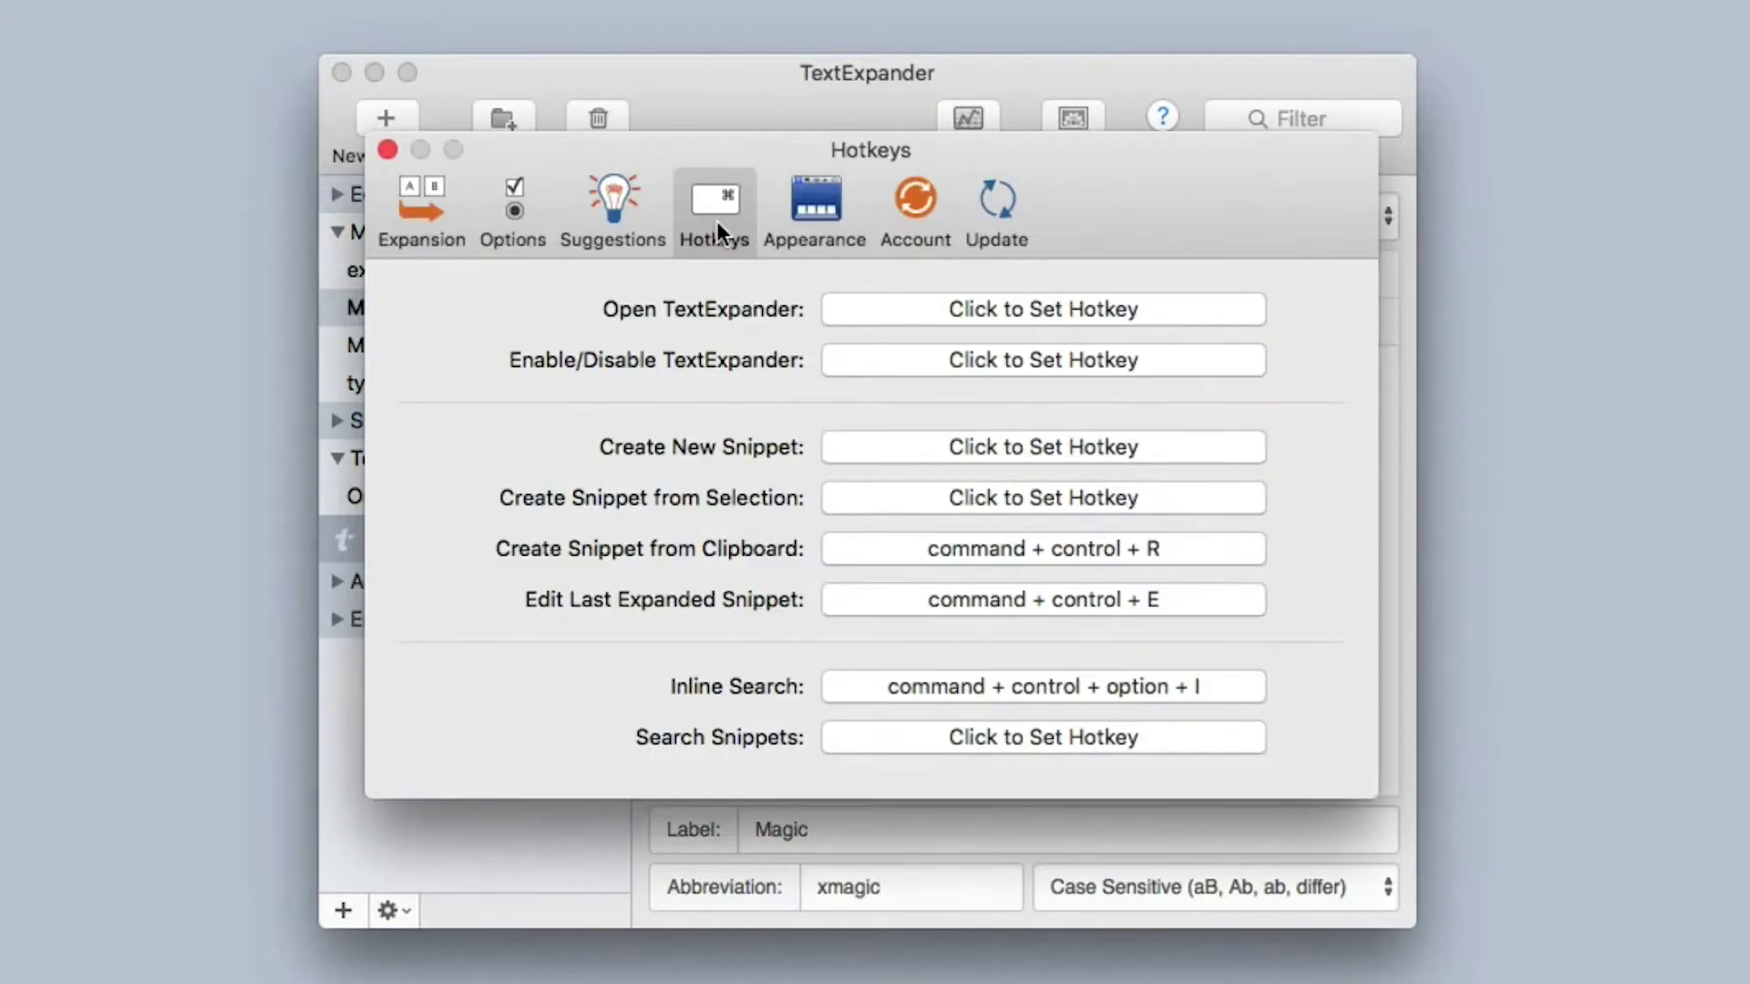
Go to the Expansion pane and leave abbreviations expanding immediately.
click(419, 188)
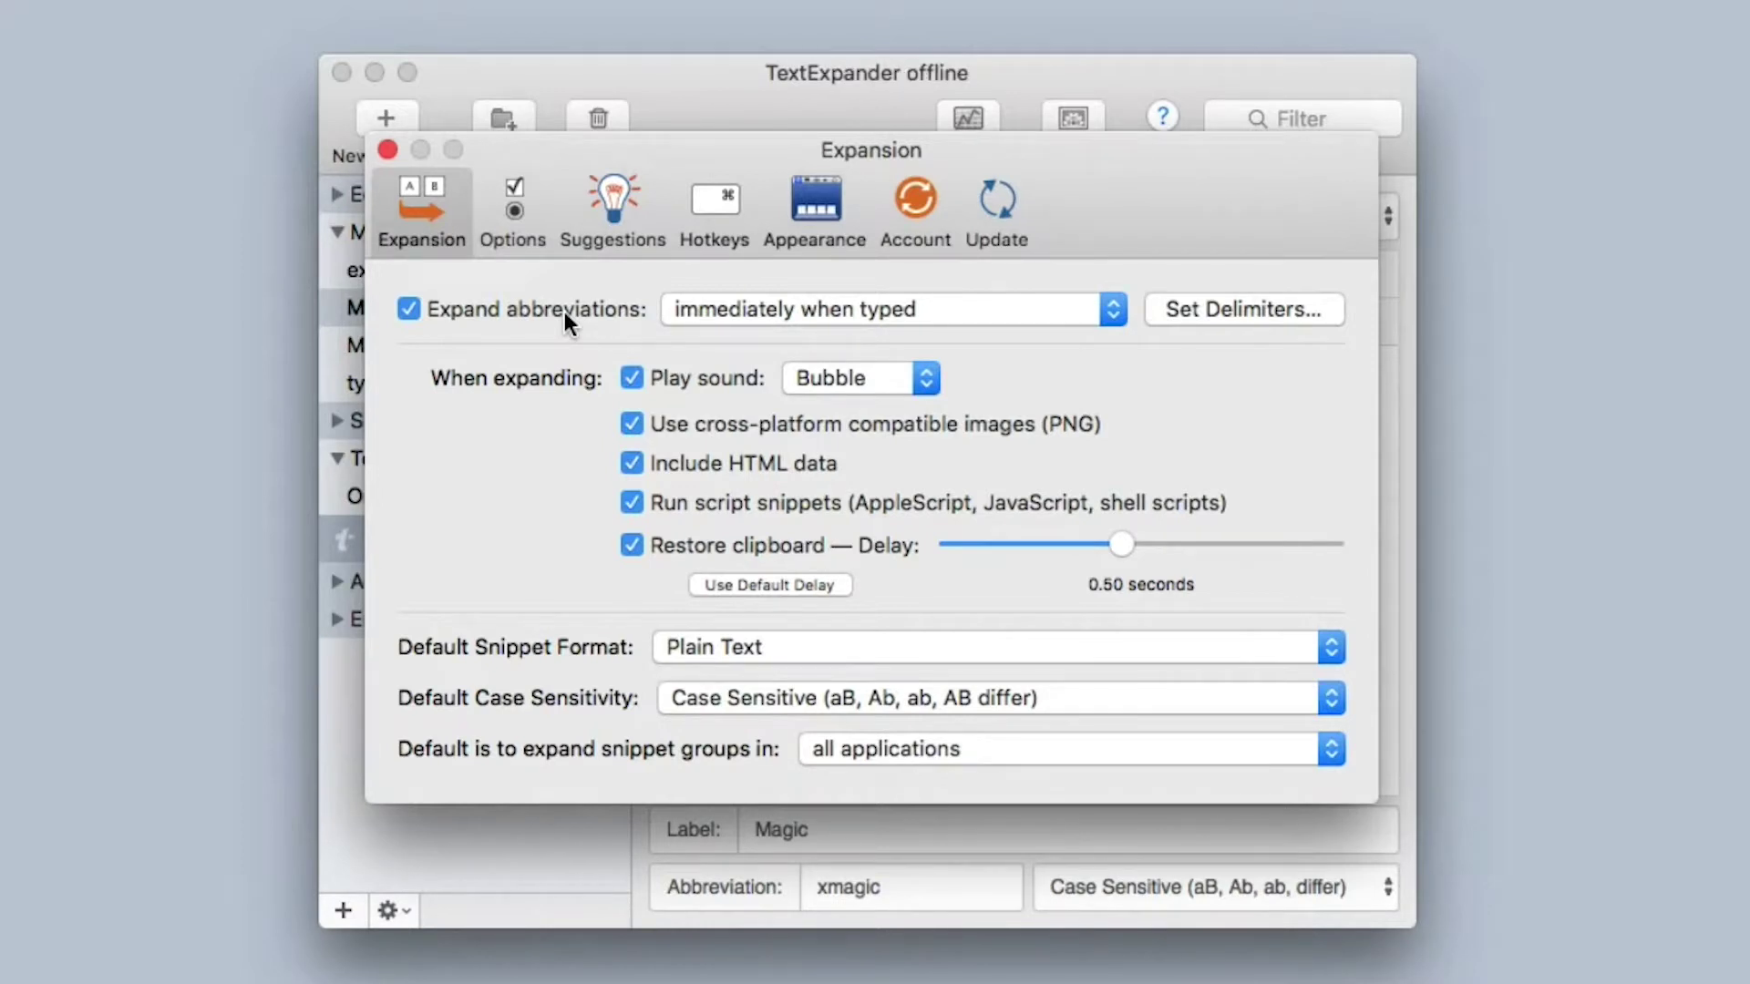
click(1116, 309)
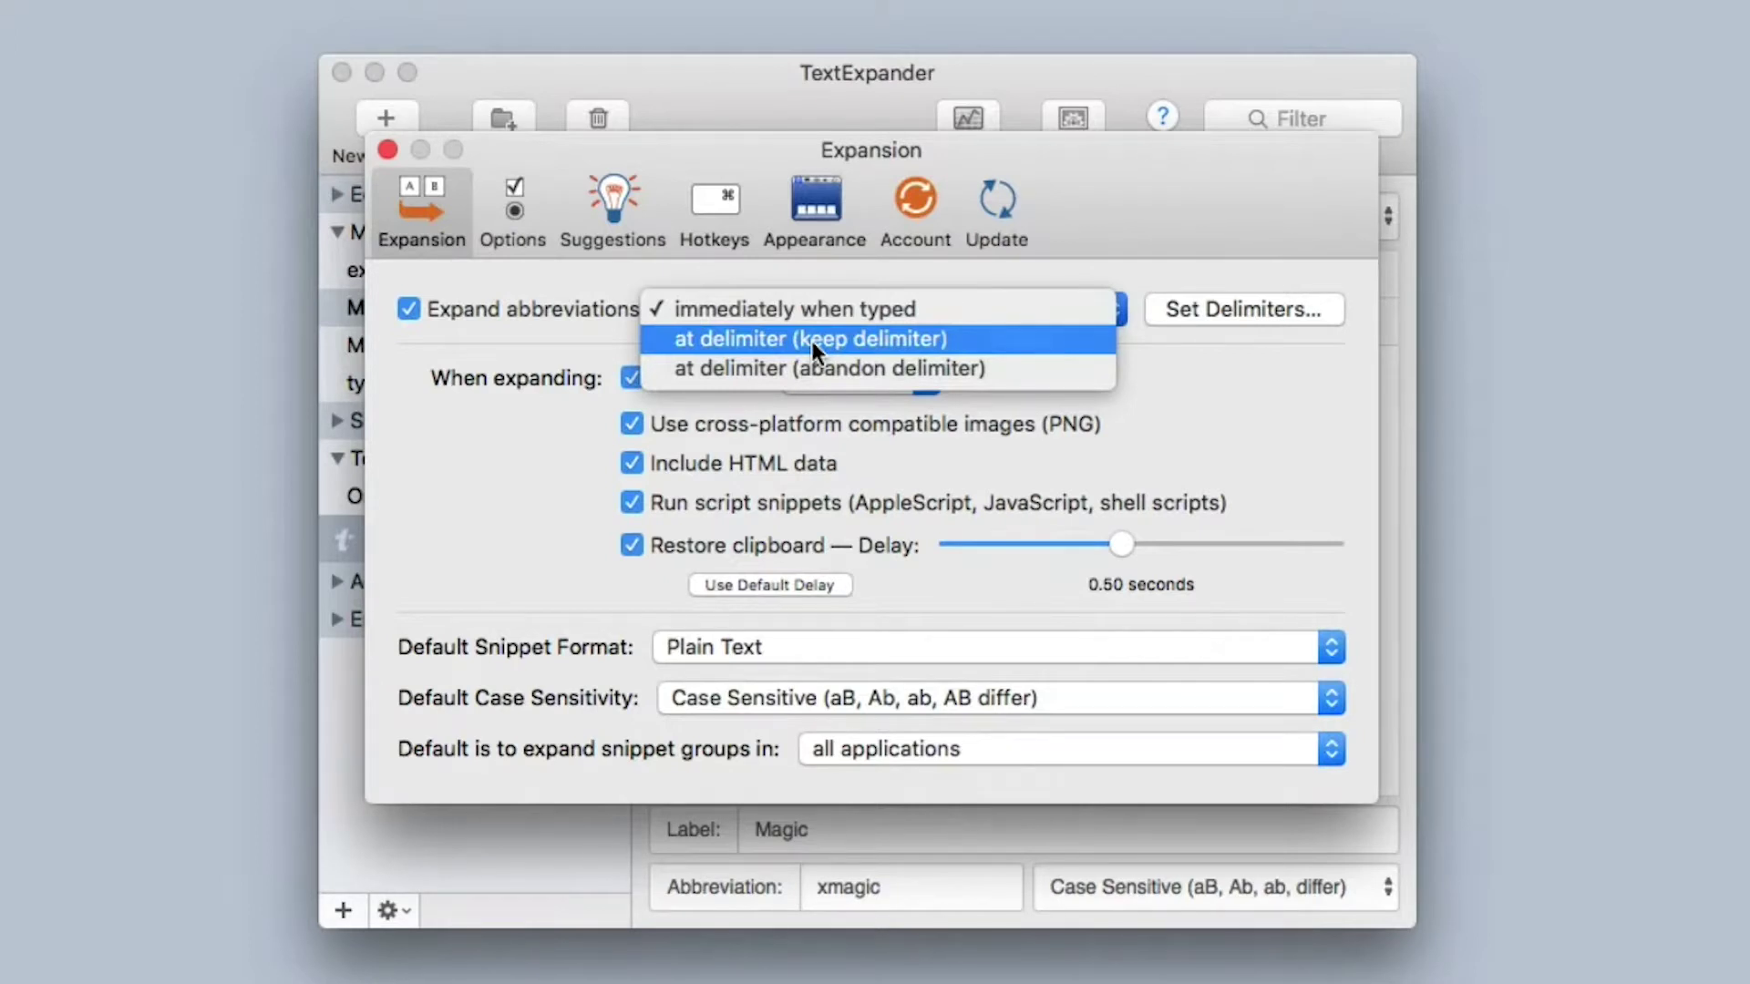
click(1227, 319)
Cancel the Set Delimiters sheet and uncheck Use cross-platform compatible images (PNG).
click(1227, 315)
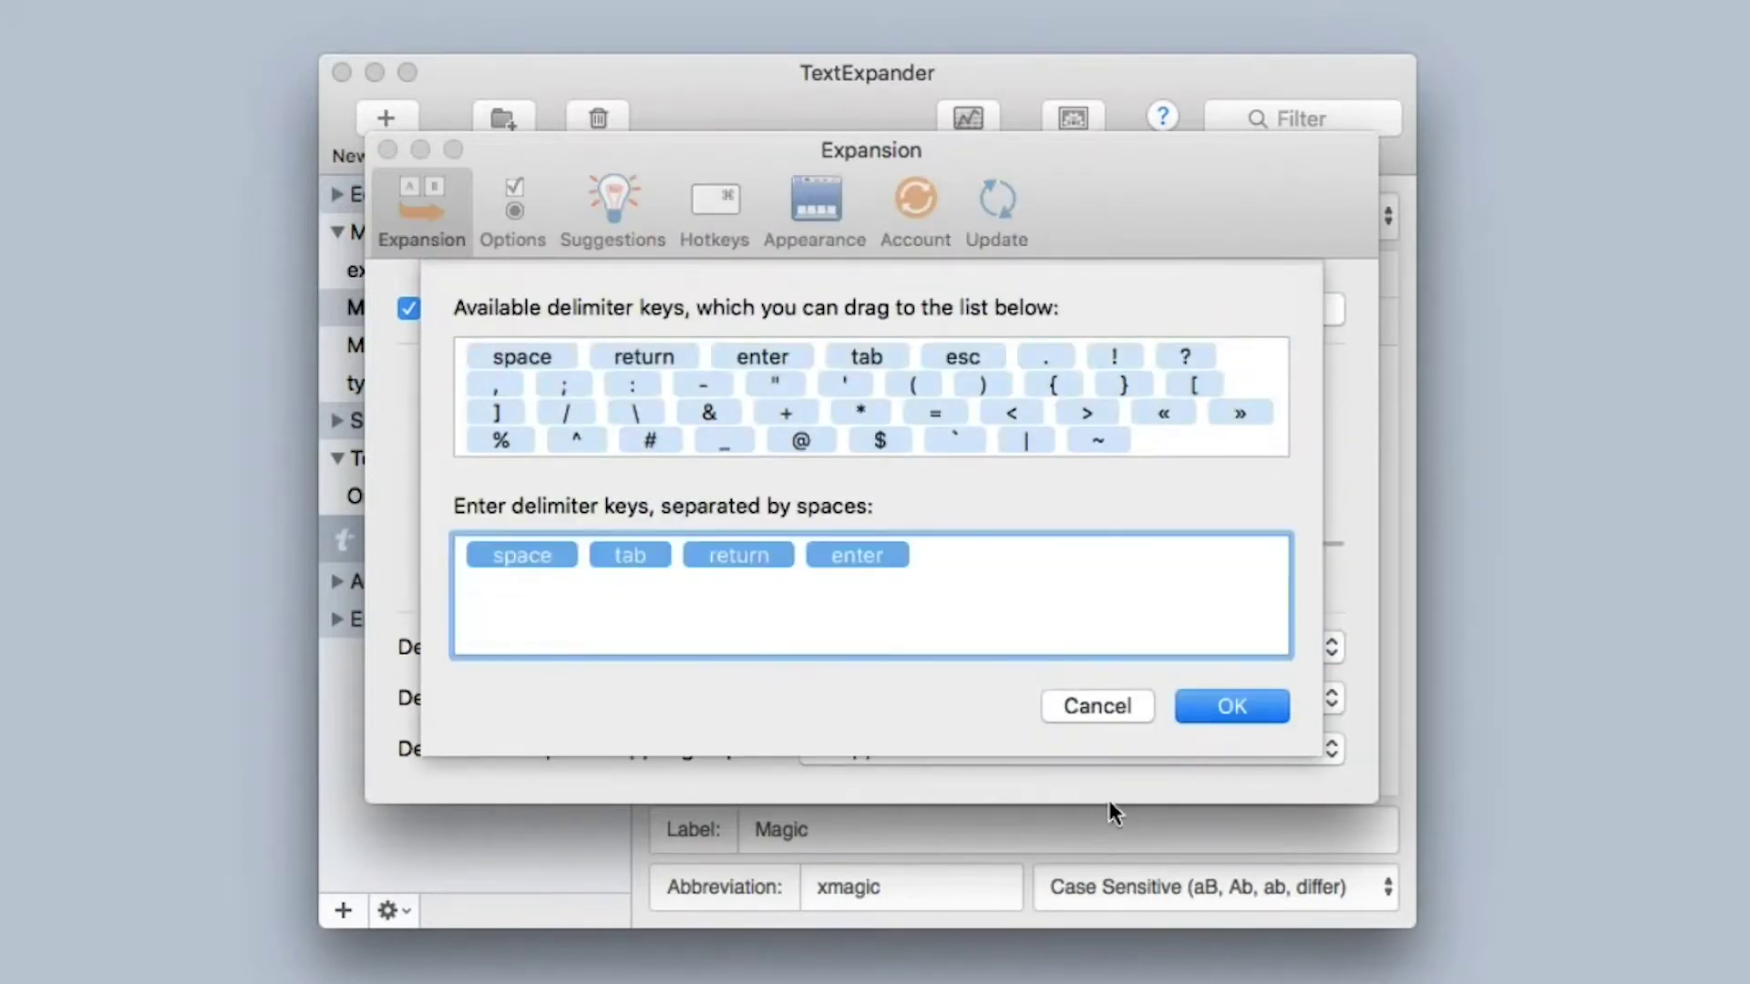
click(1115, 702)
click(1054, 422)
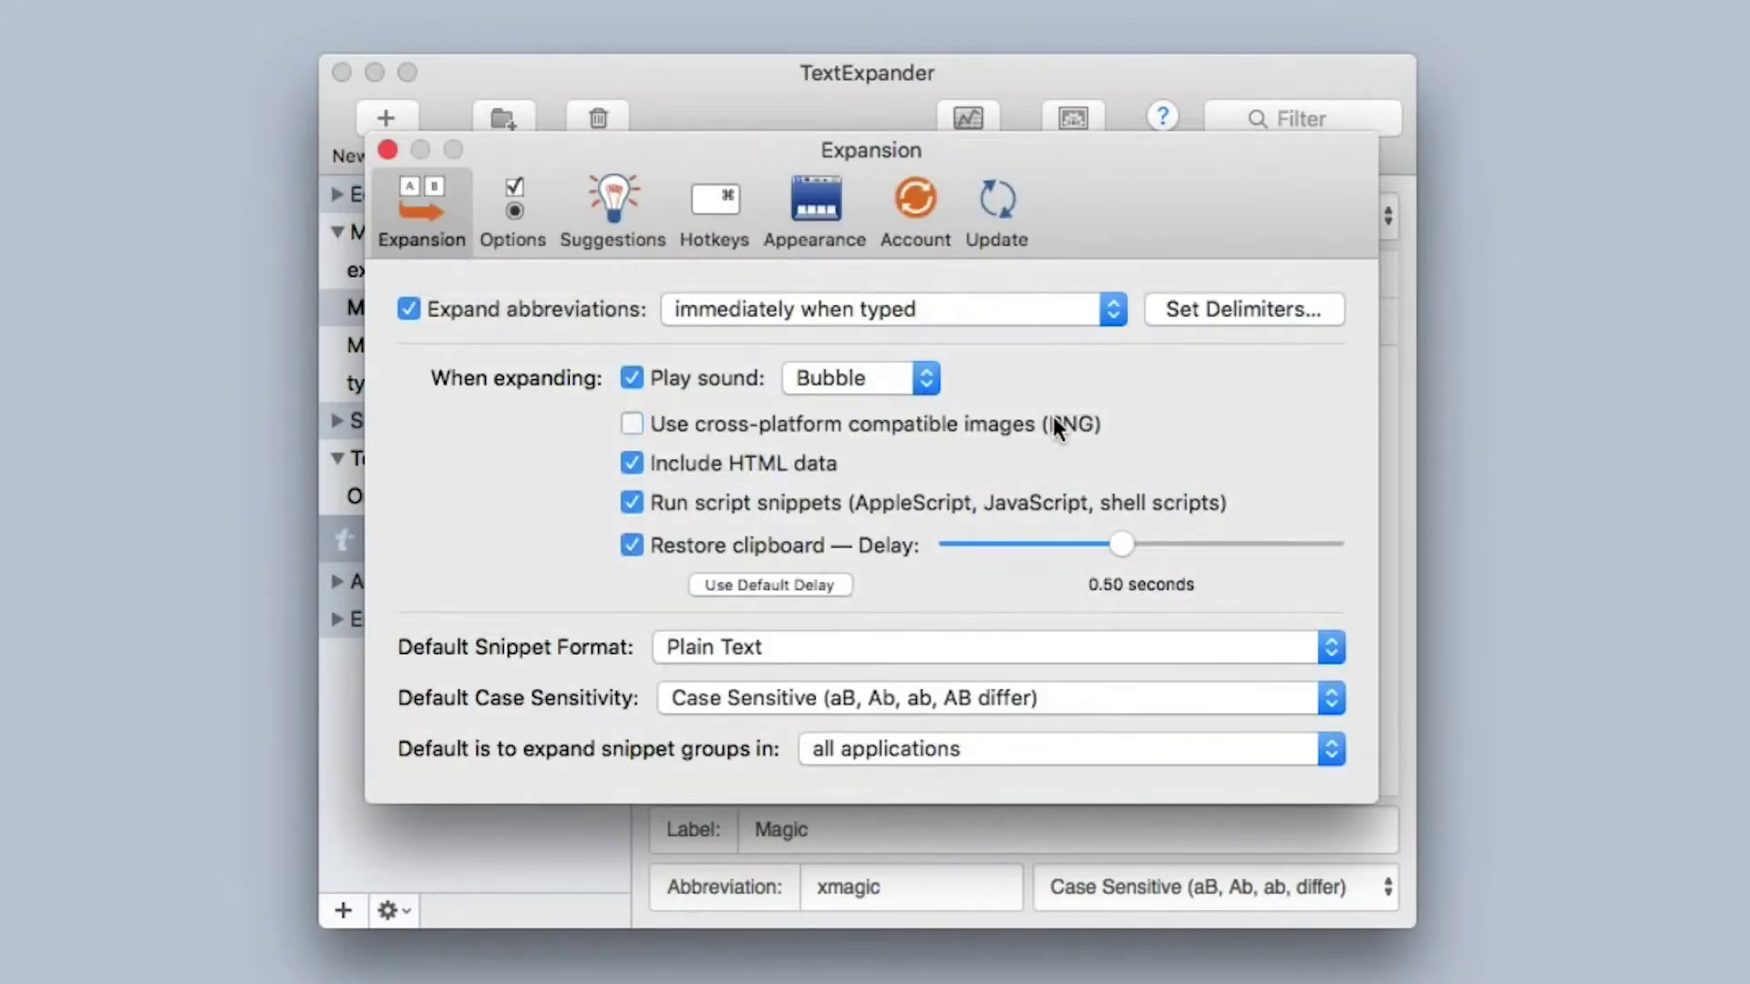
Recheck Use cross-platform compatible images (PNG) and reselect Bubble as the Play sound.
click(675, 419)
click(835, 394)
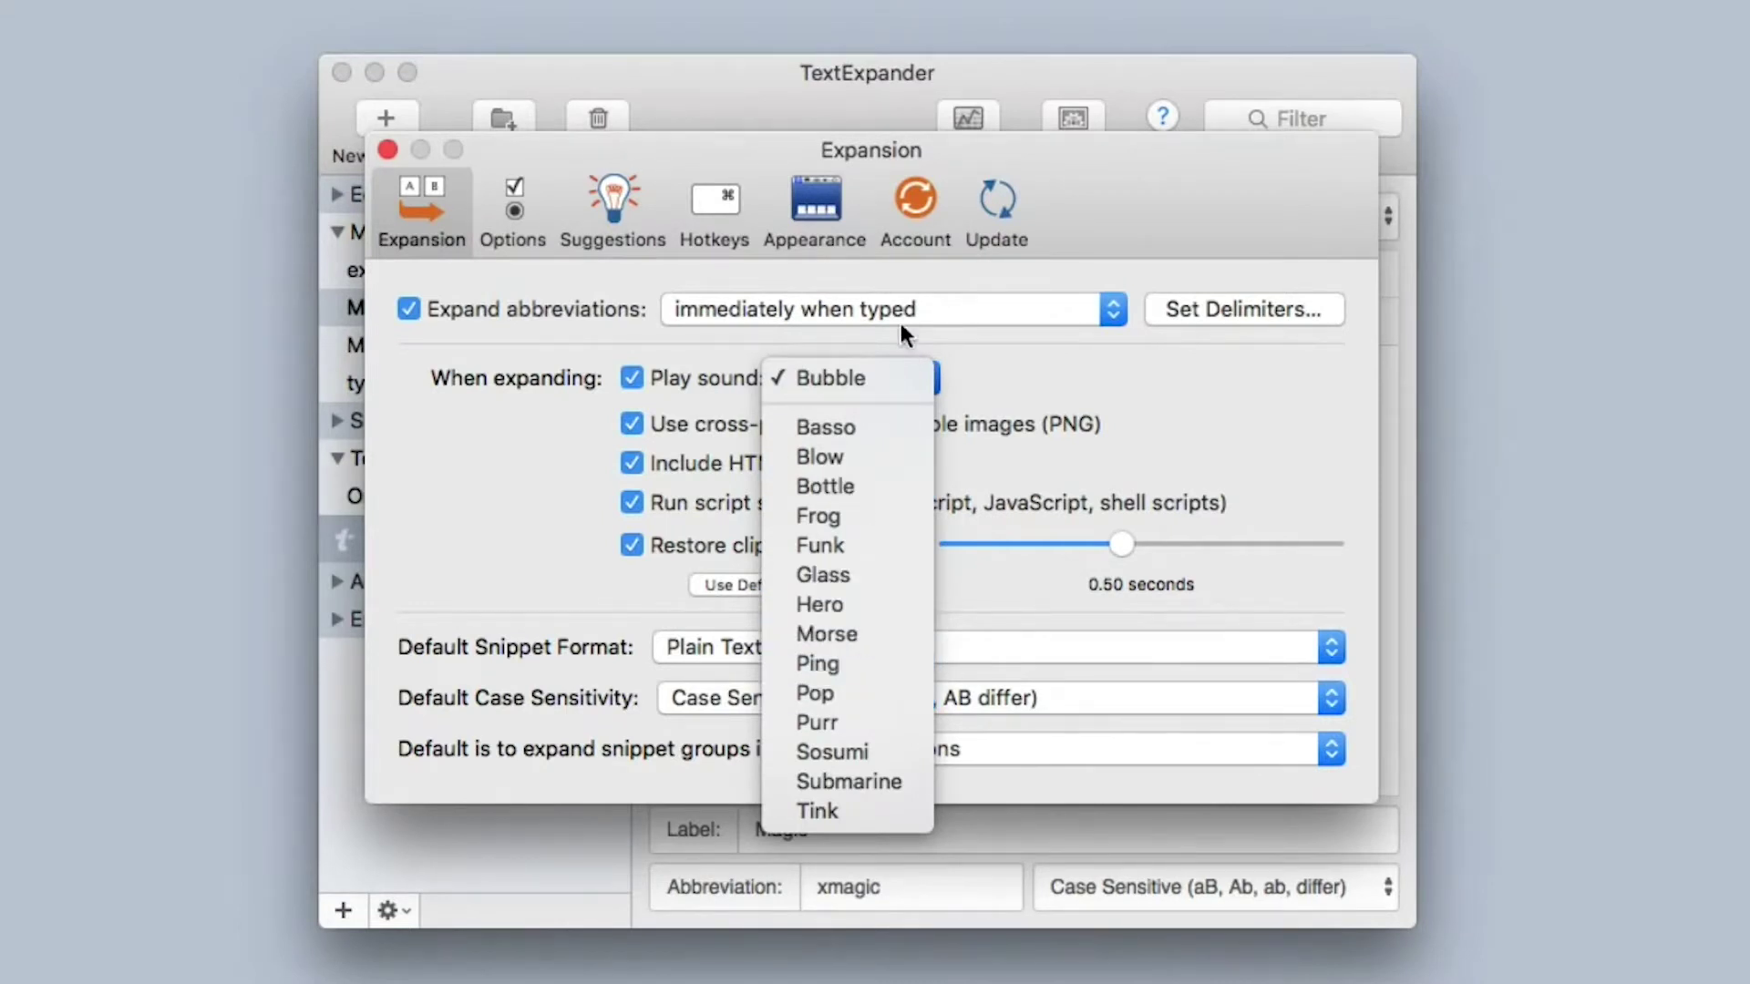
click(845, 380)
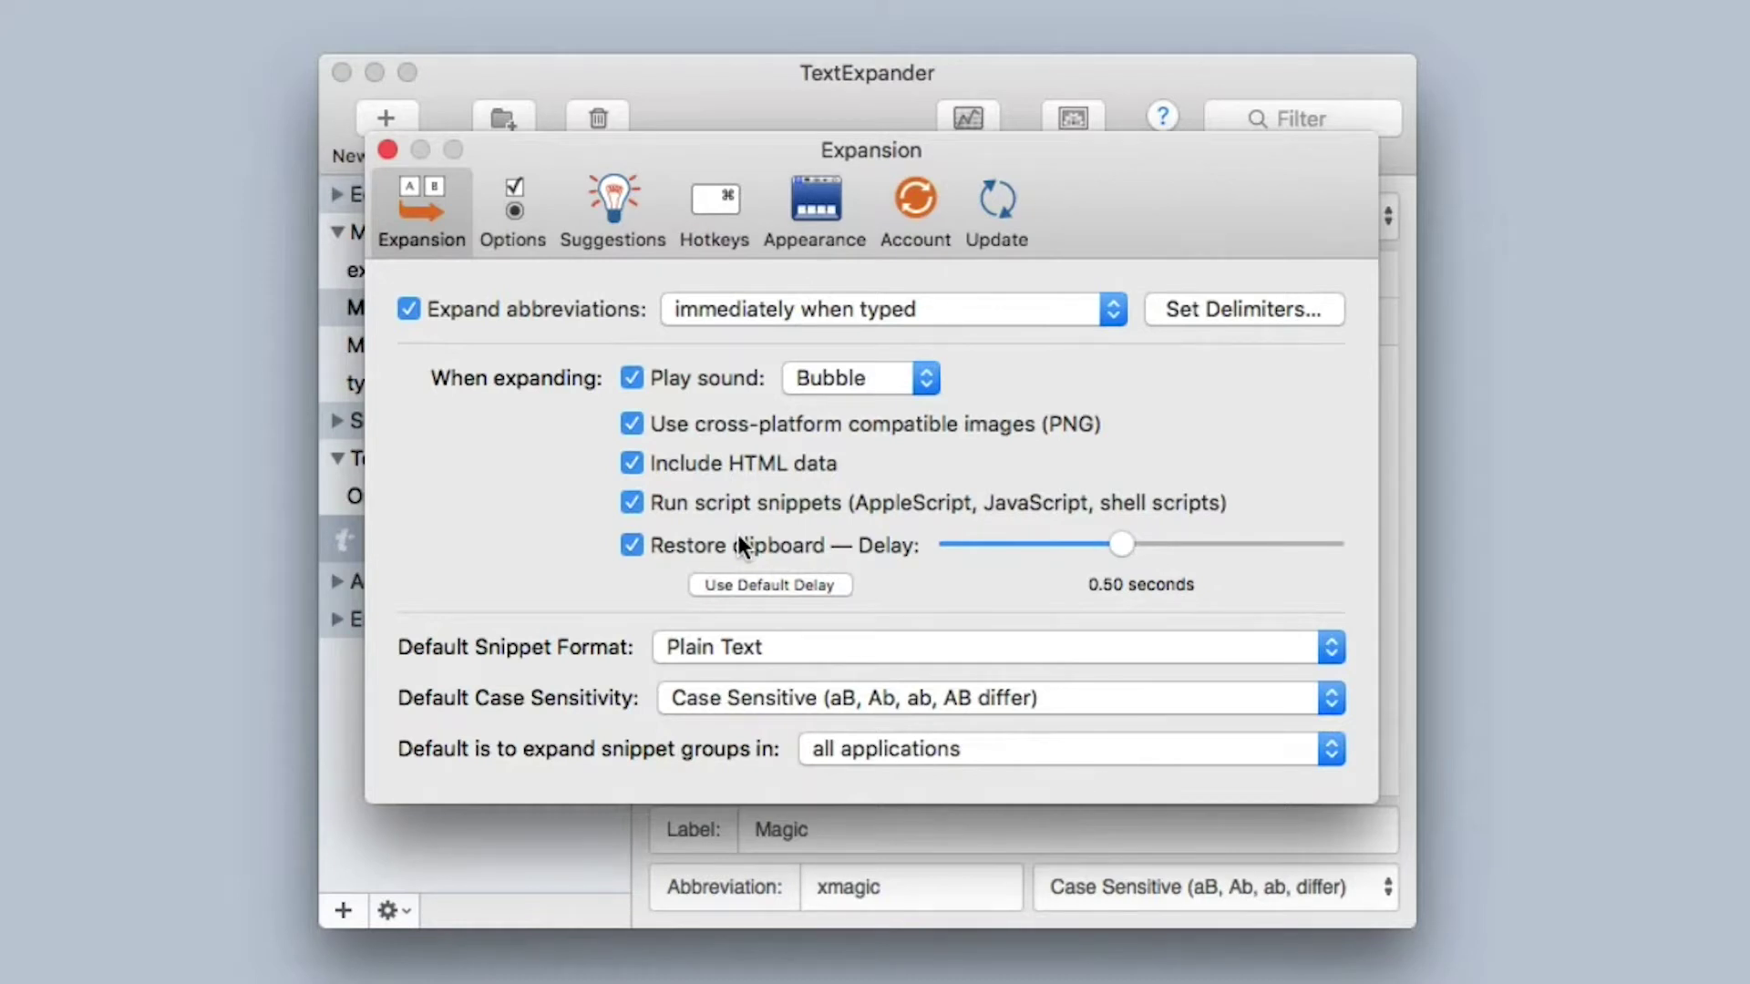
Keep Plain Text as the Default Snippet Format, then close the Preferences window.
click(787, 649)
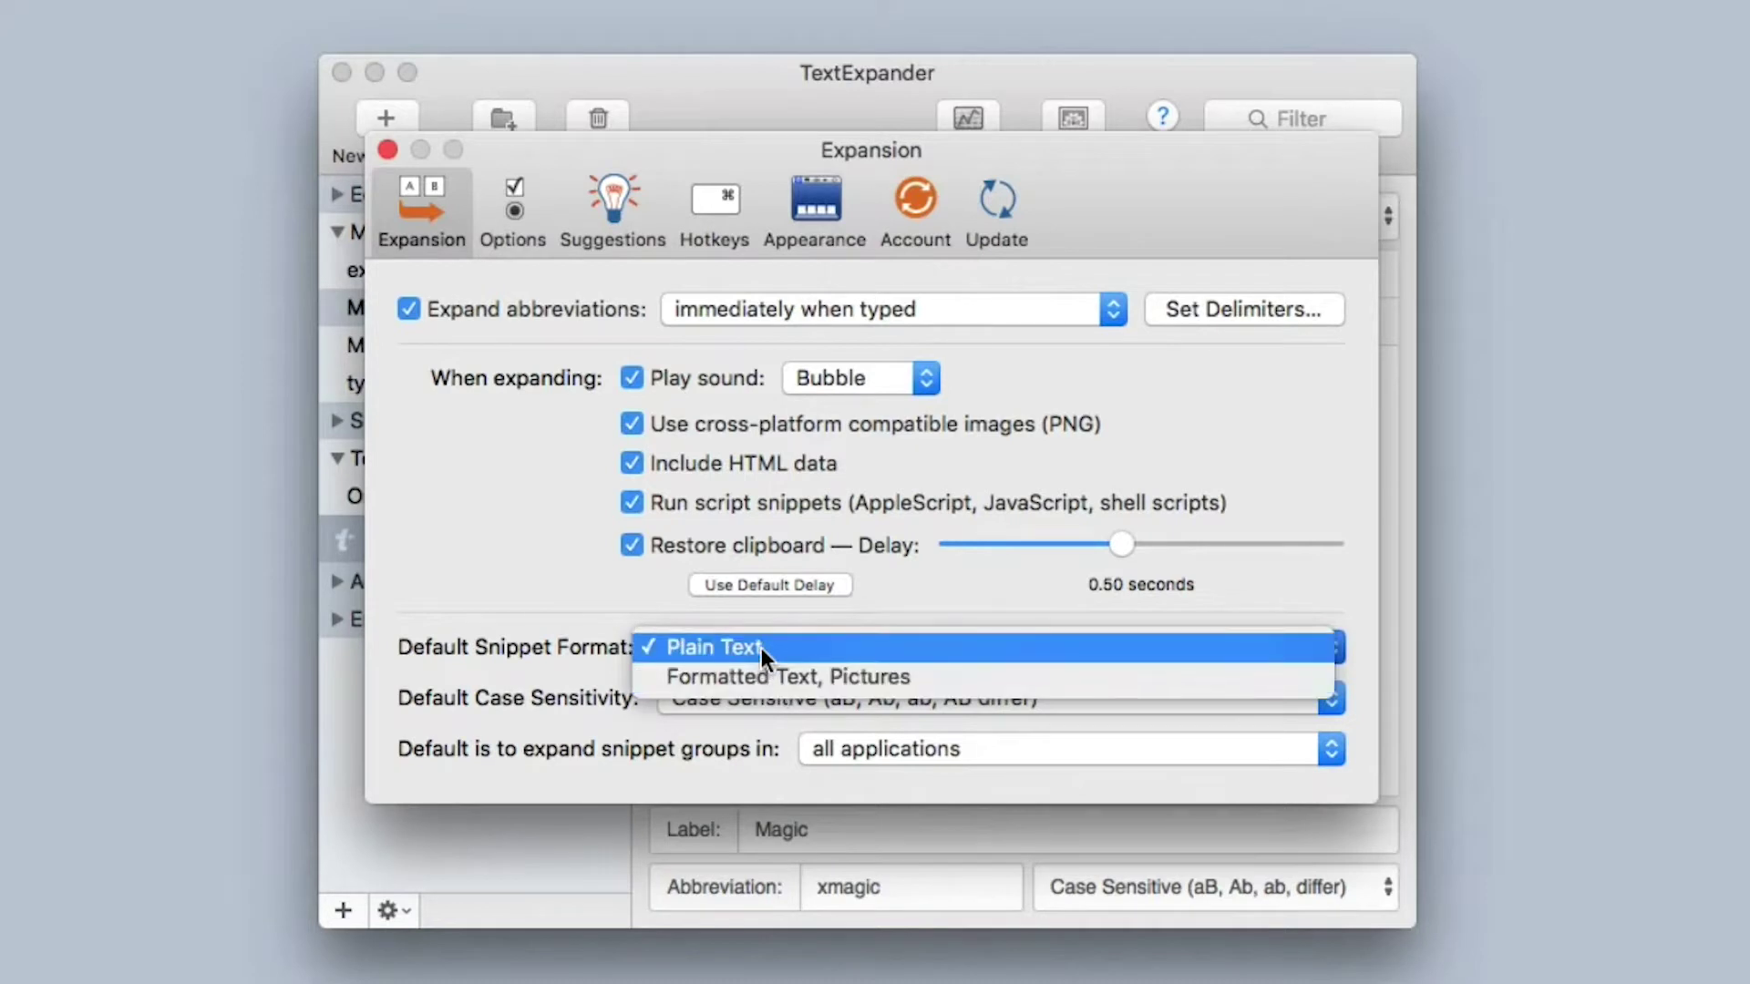
click(762, 648)
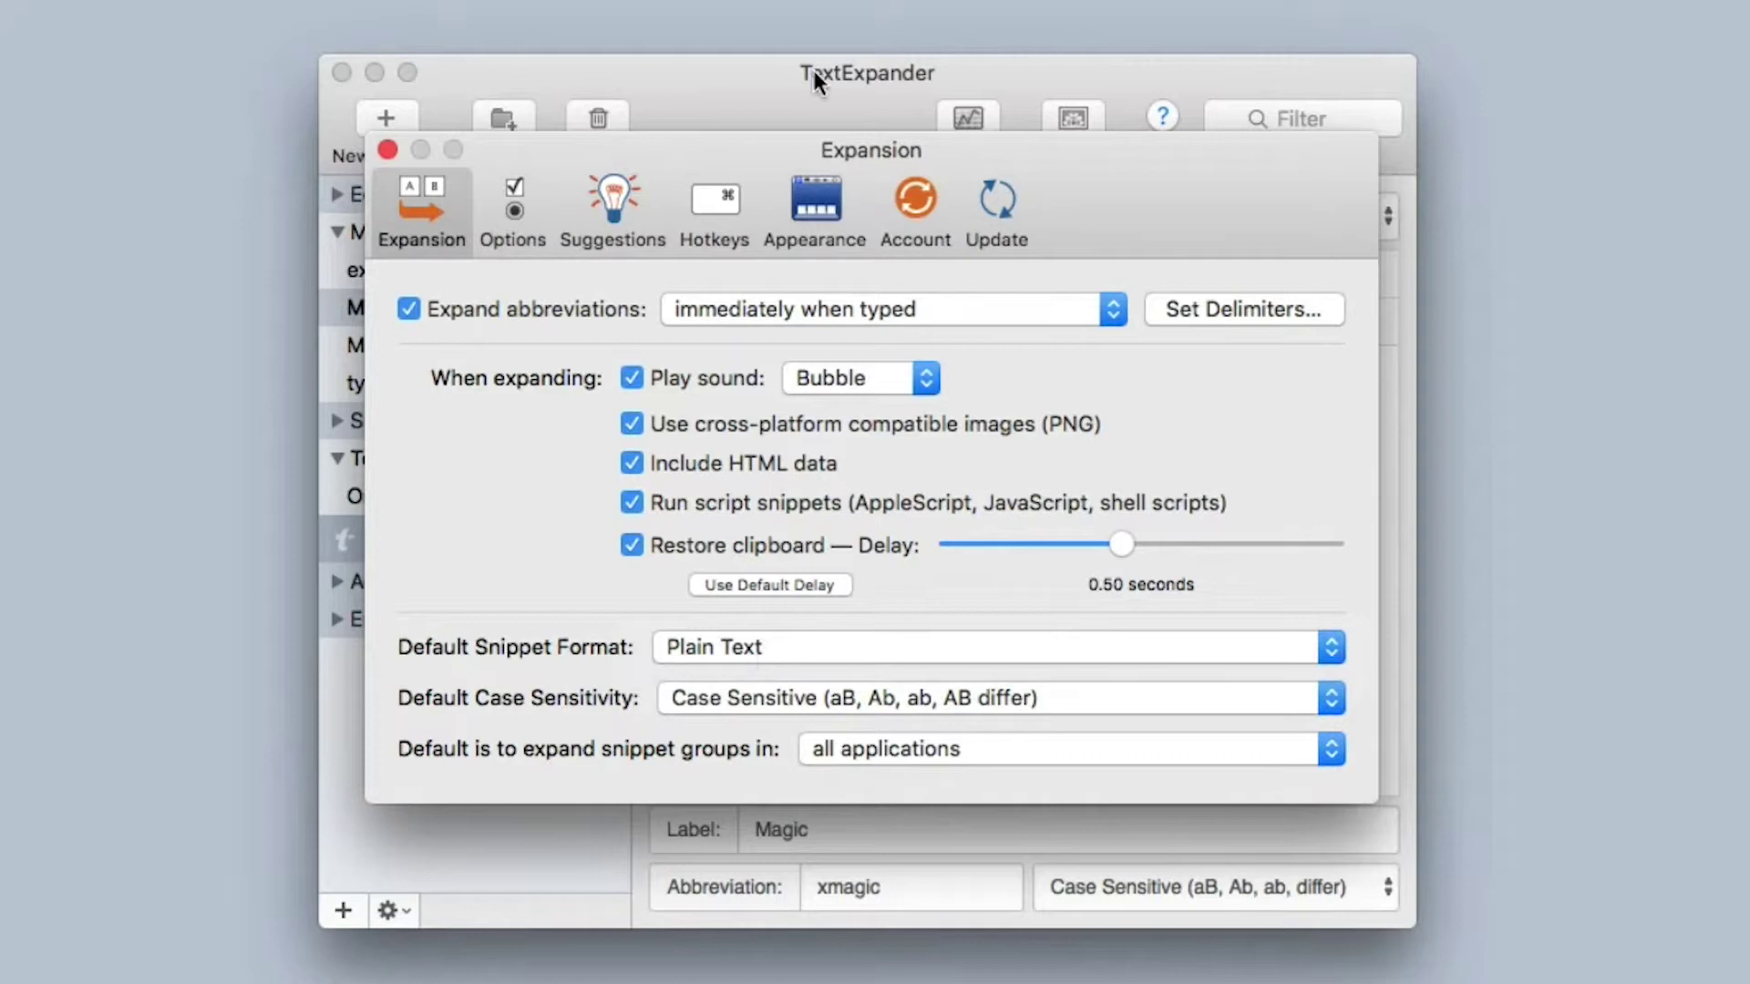
click(811, 102)
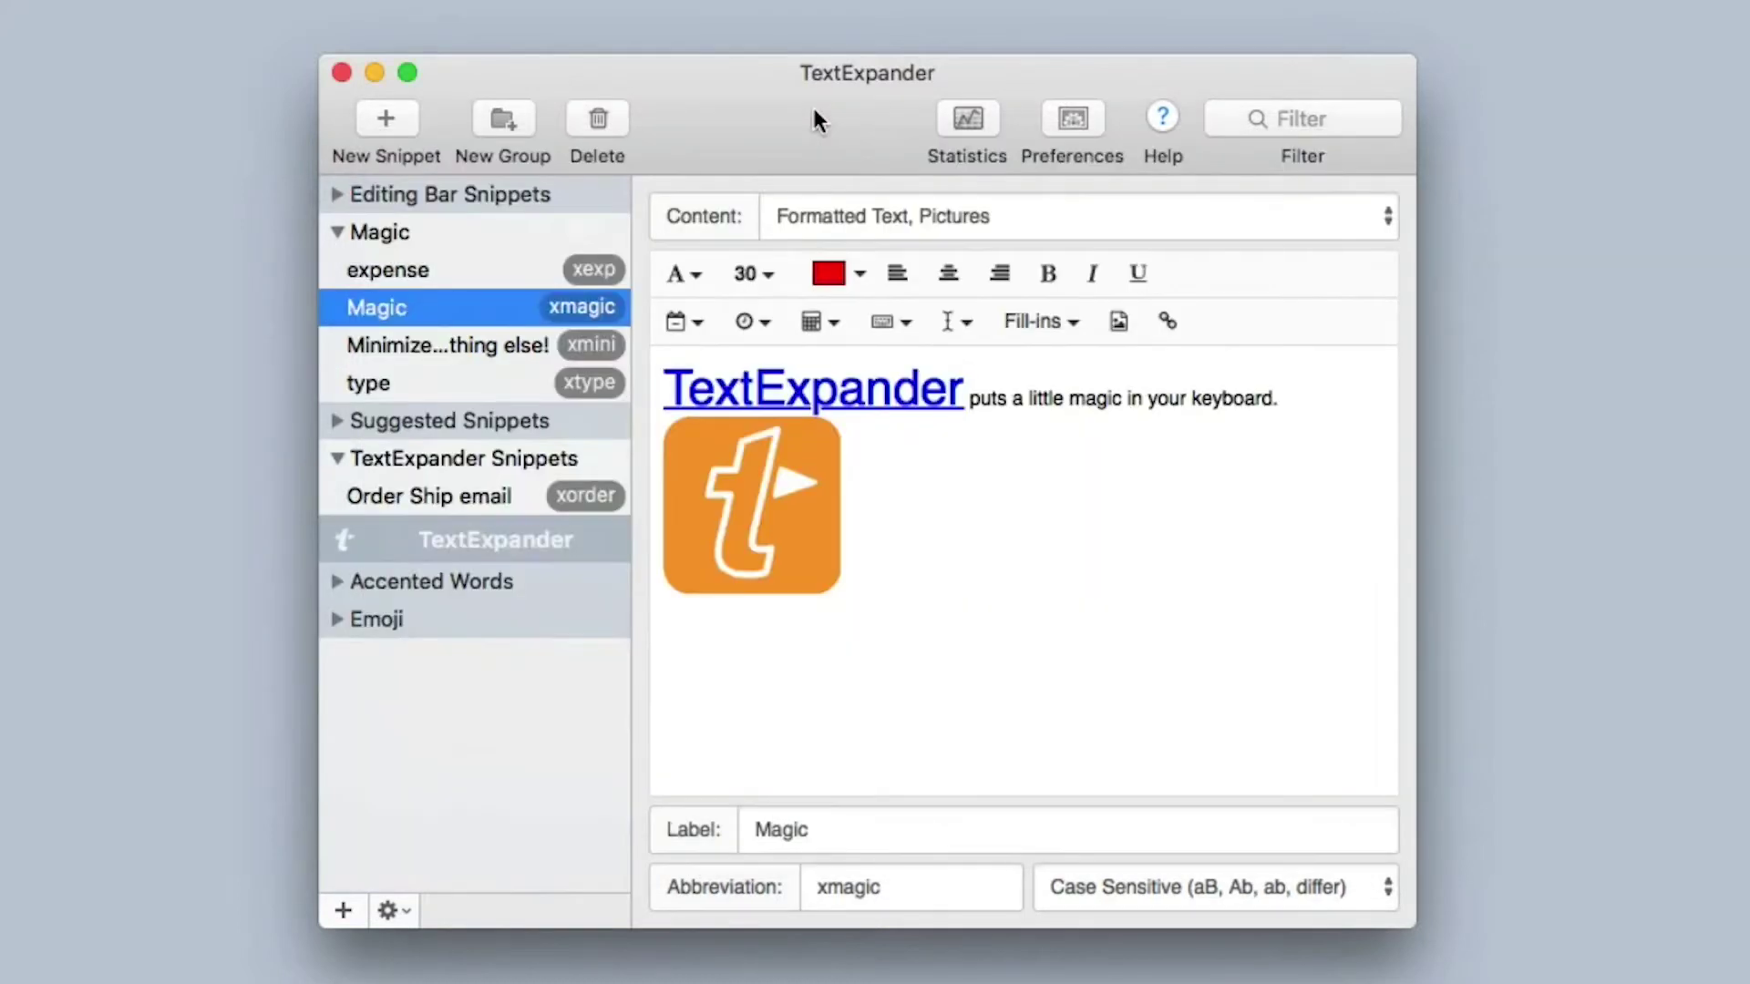
Reselect Formatted Text, Pictures as the Magic snippet's content, then reopen Preferences with ⌘,.
click(943, 220)
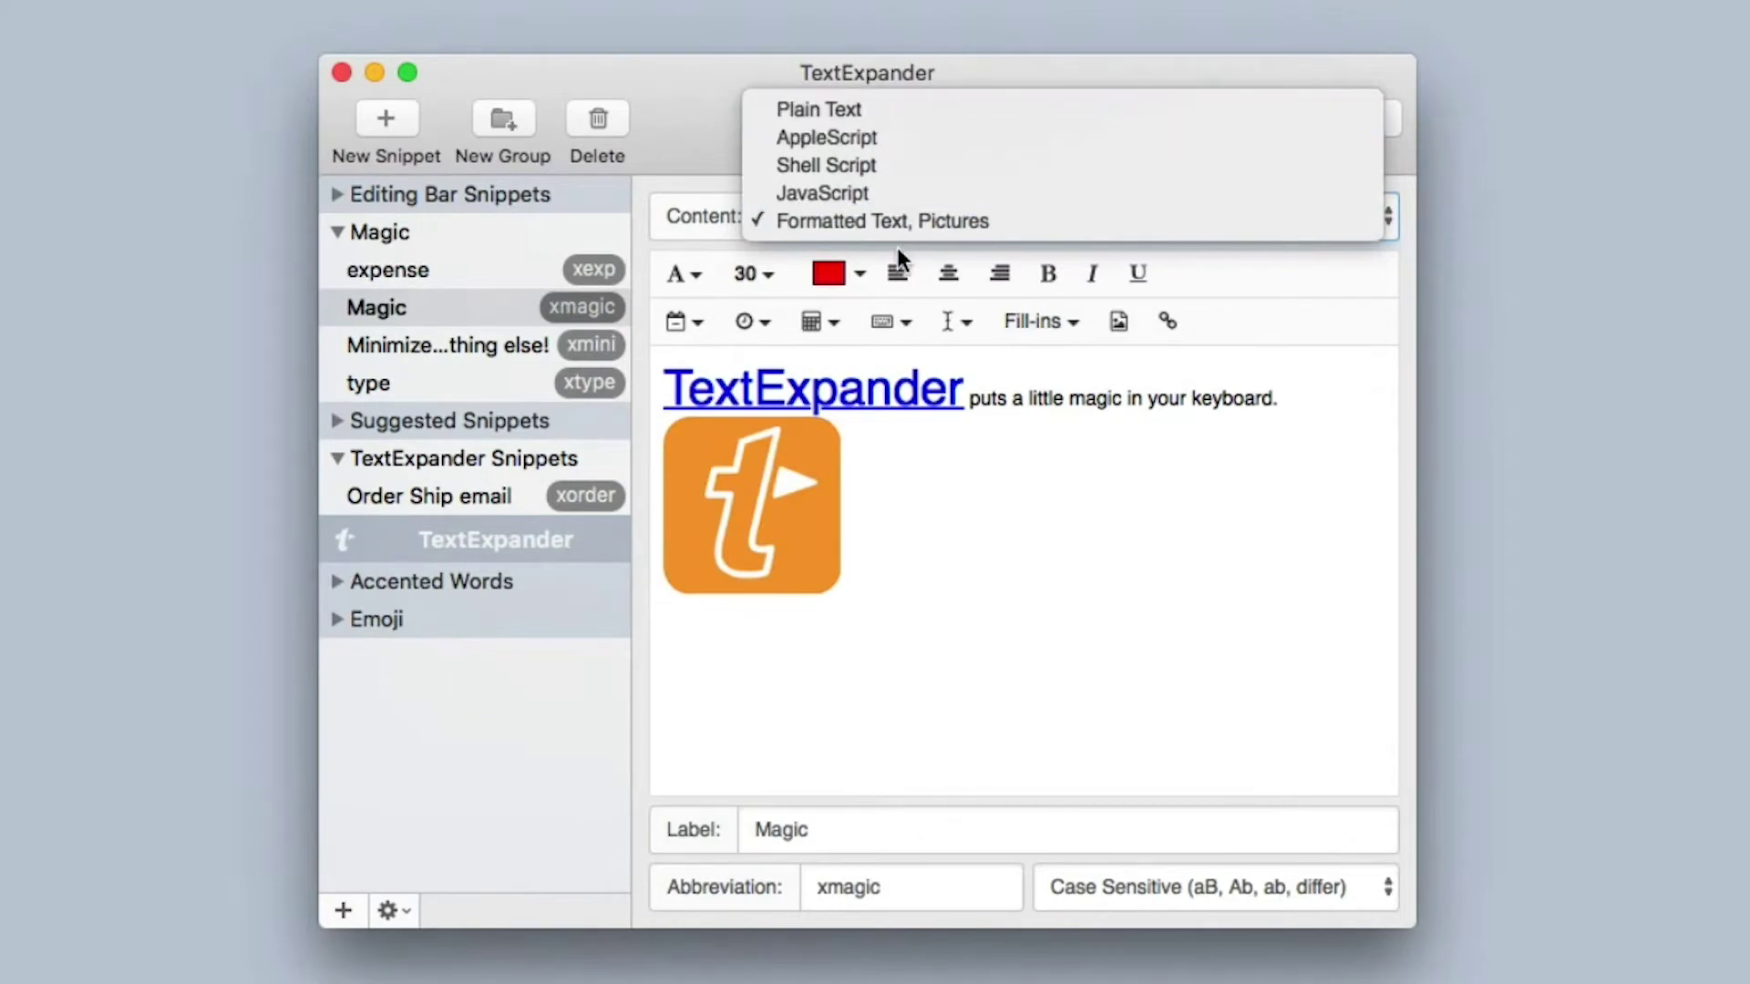
click(897, 222)
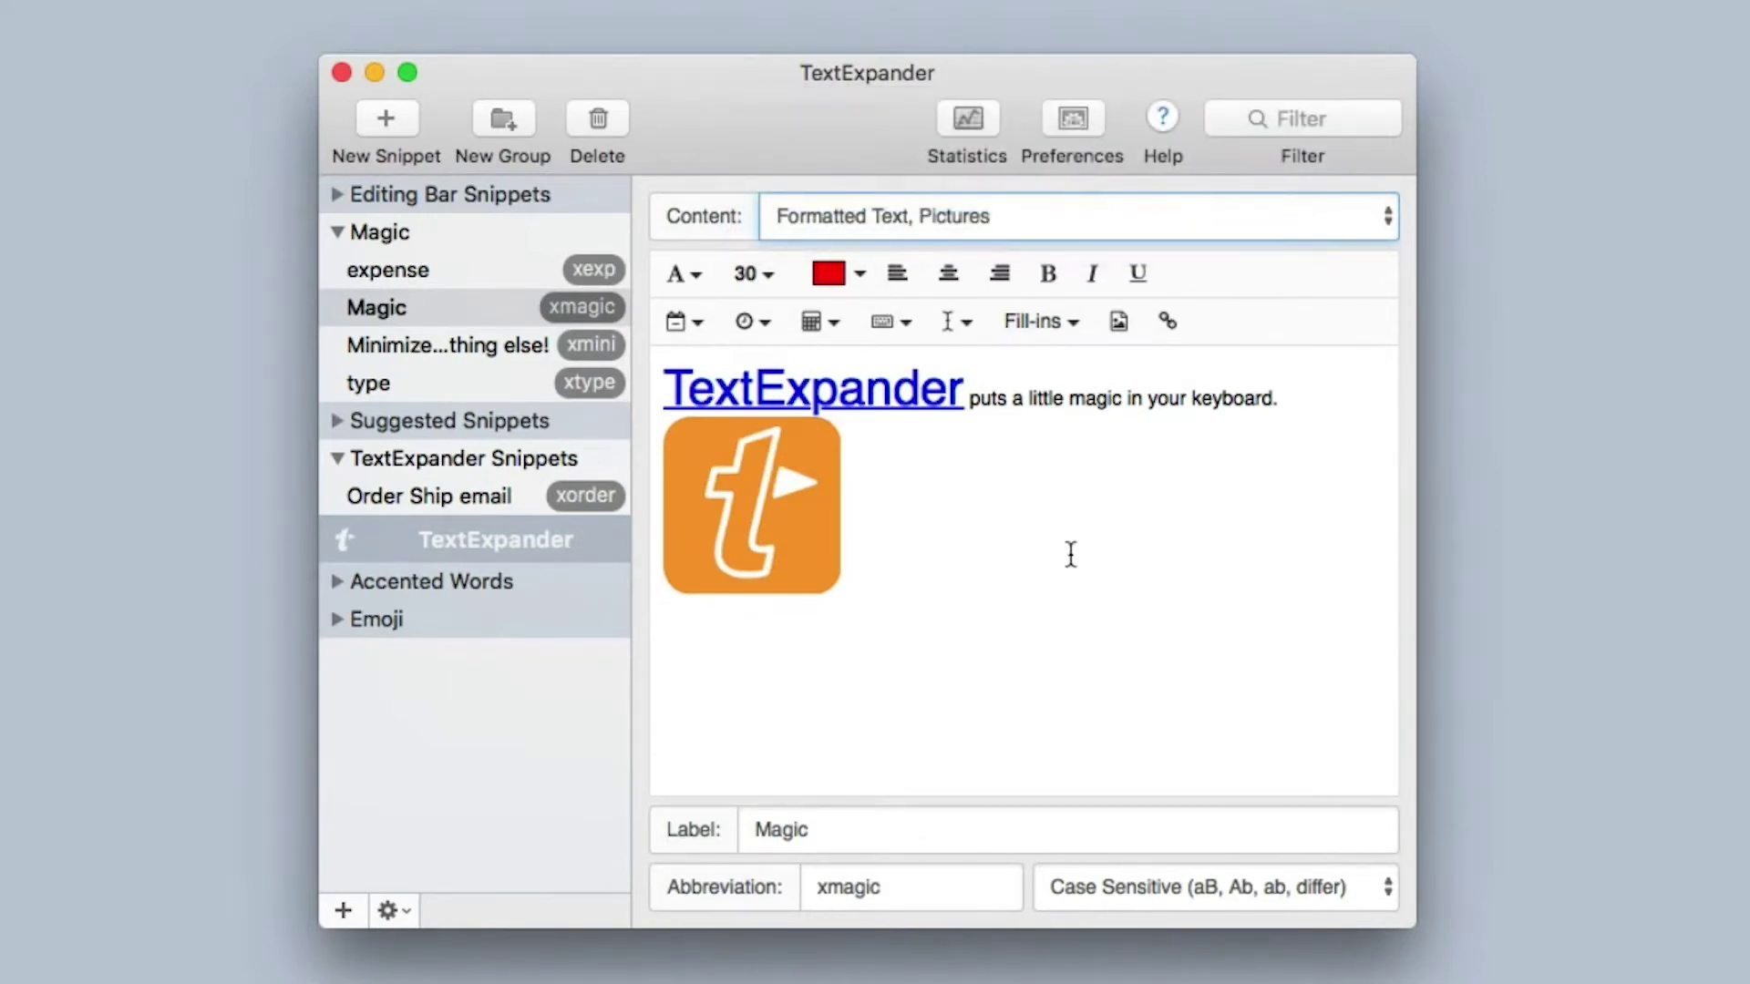
key(super+comma)
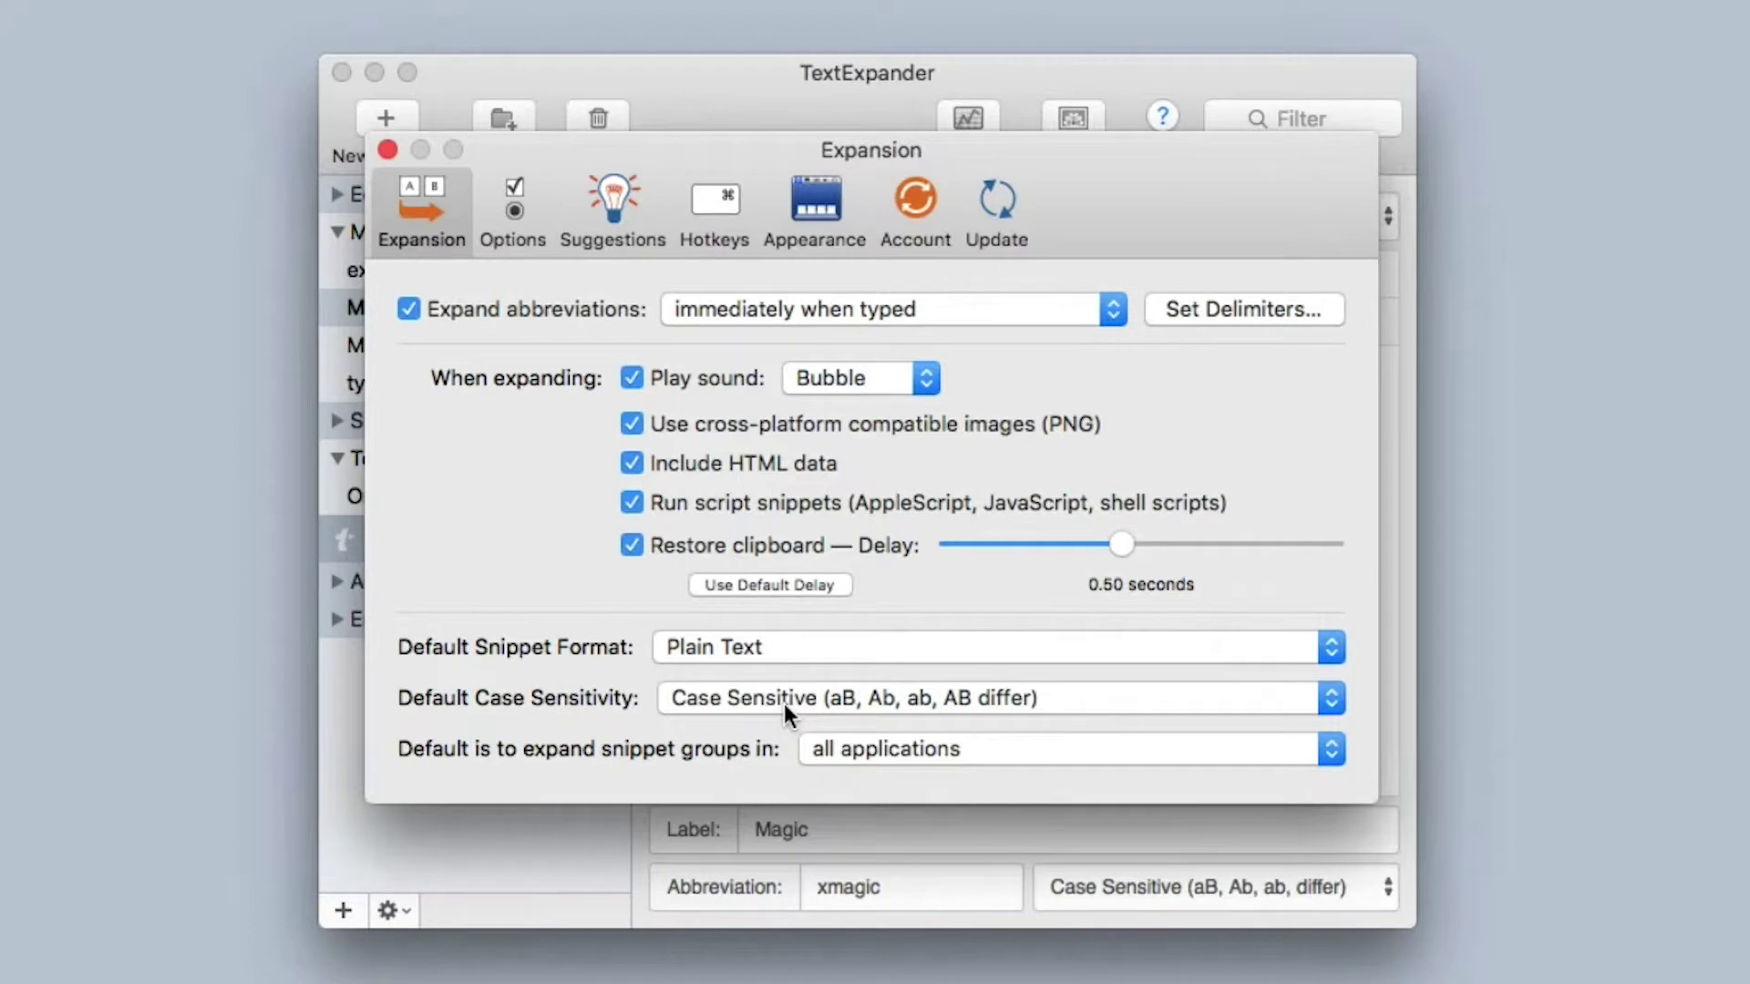
Leave Default Case Sensitivity on Case Sensitive and close Preferences with Cmd+W.
click(784, 703)
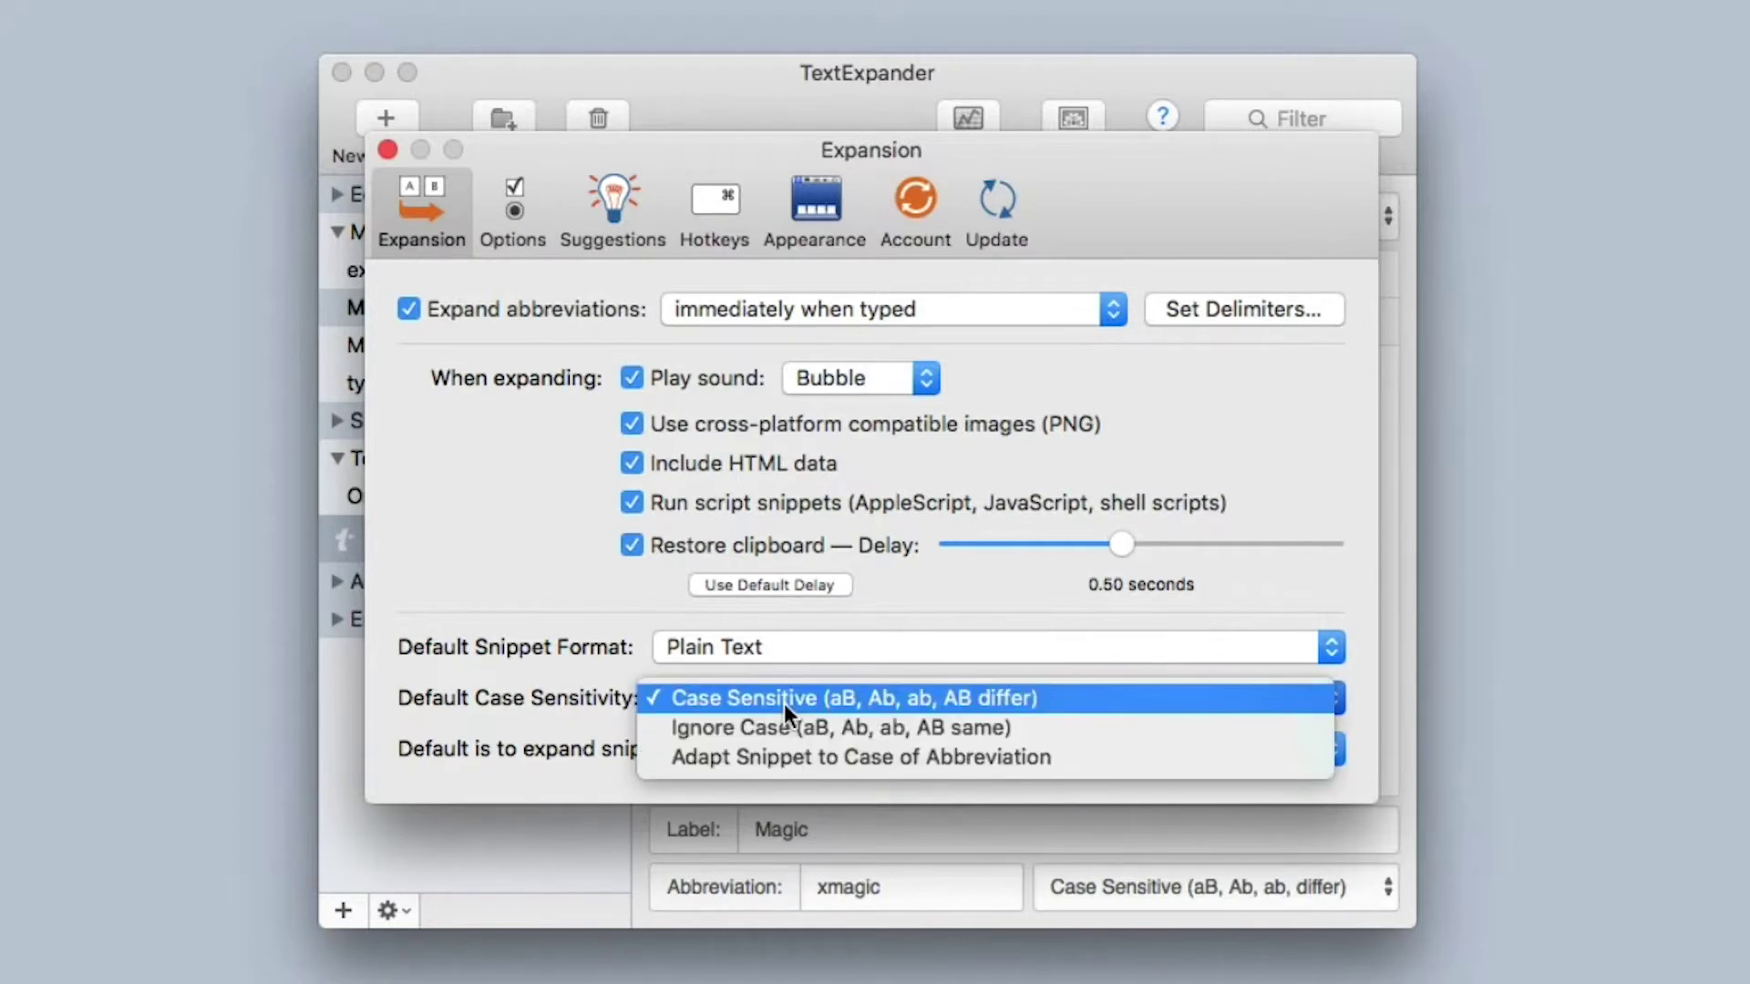
click(784, 704)
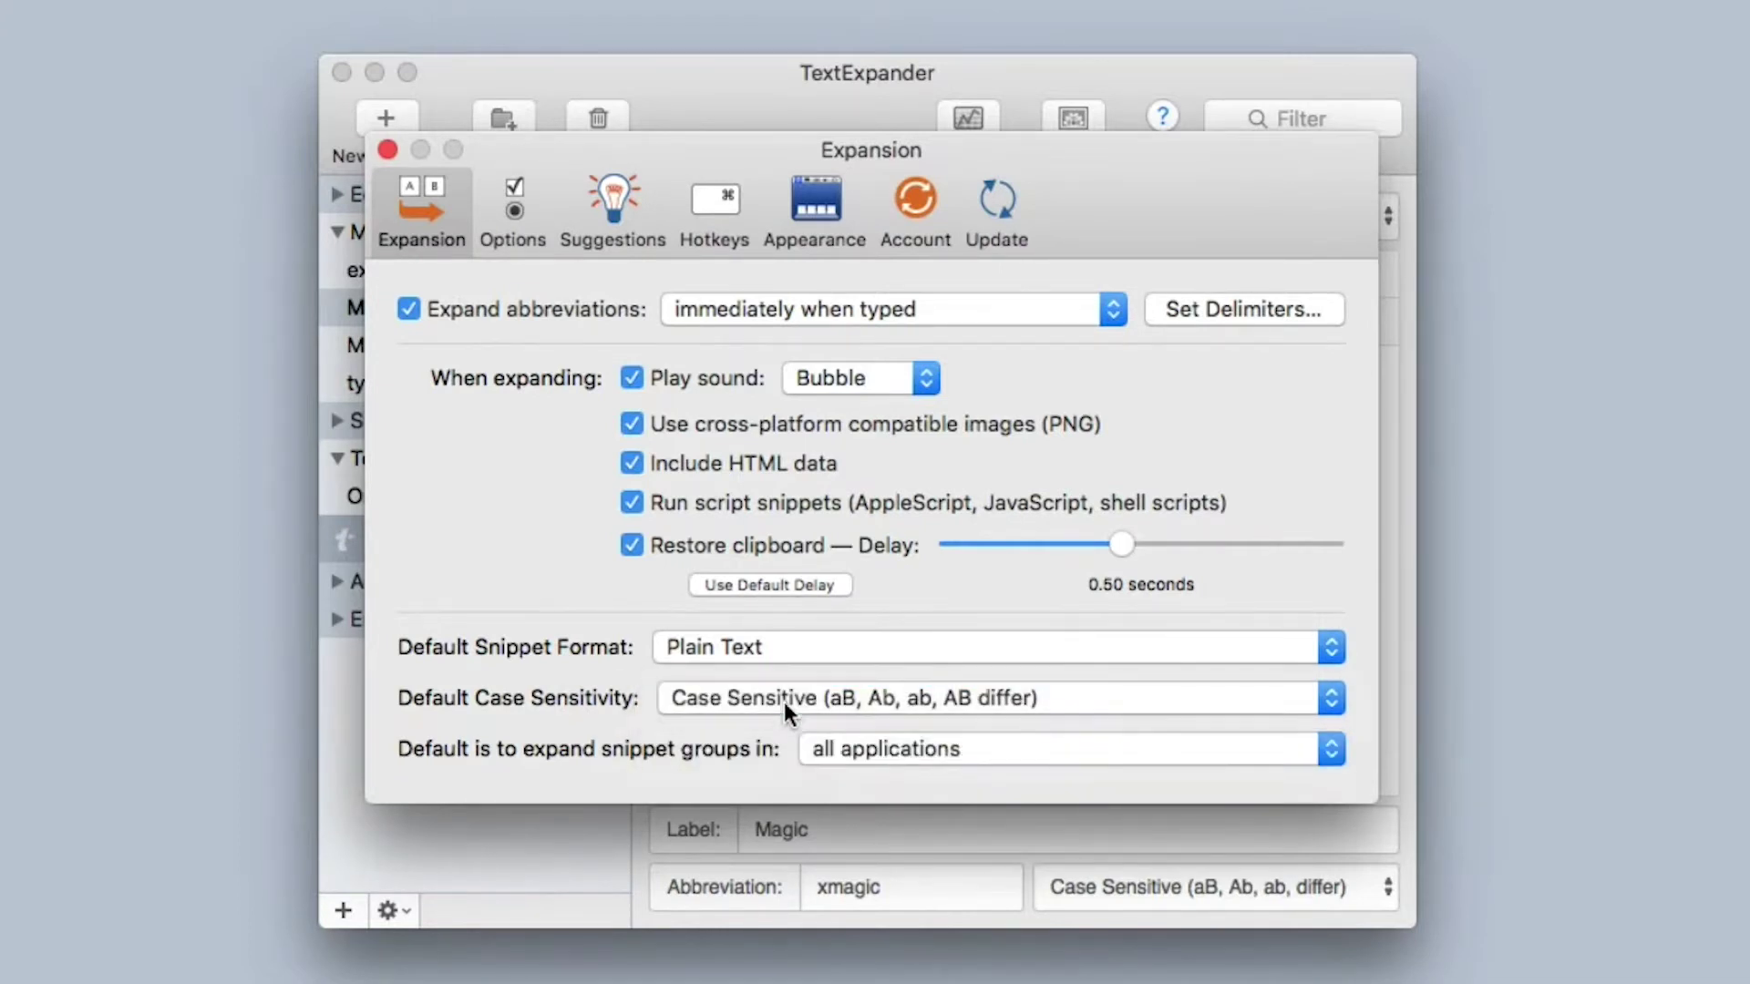
key(super+w)
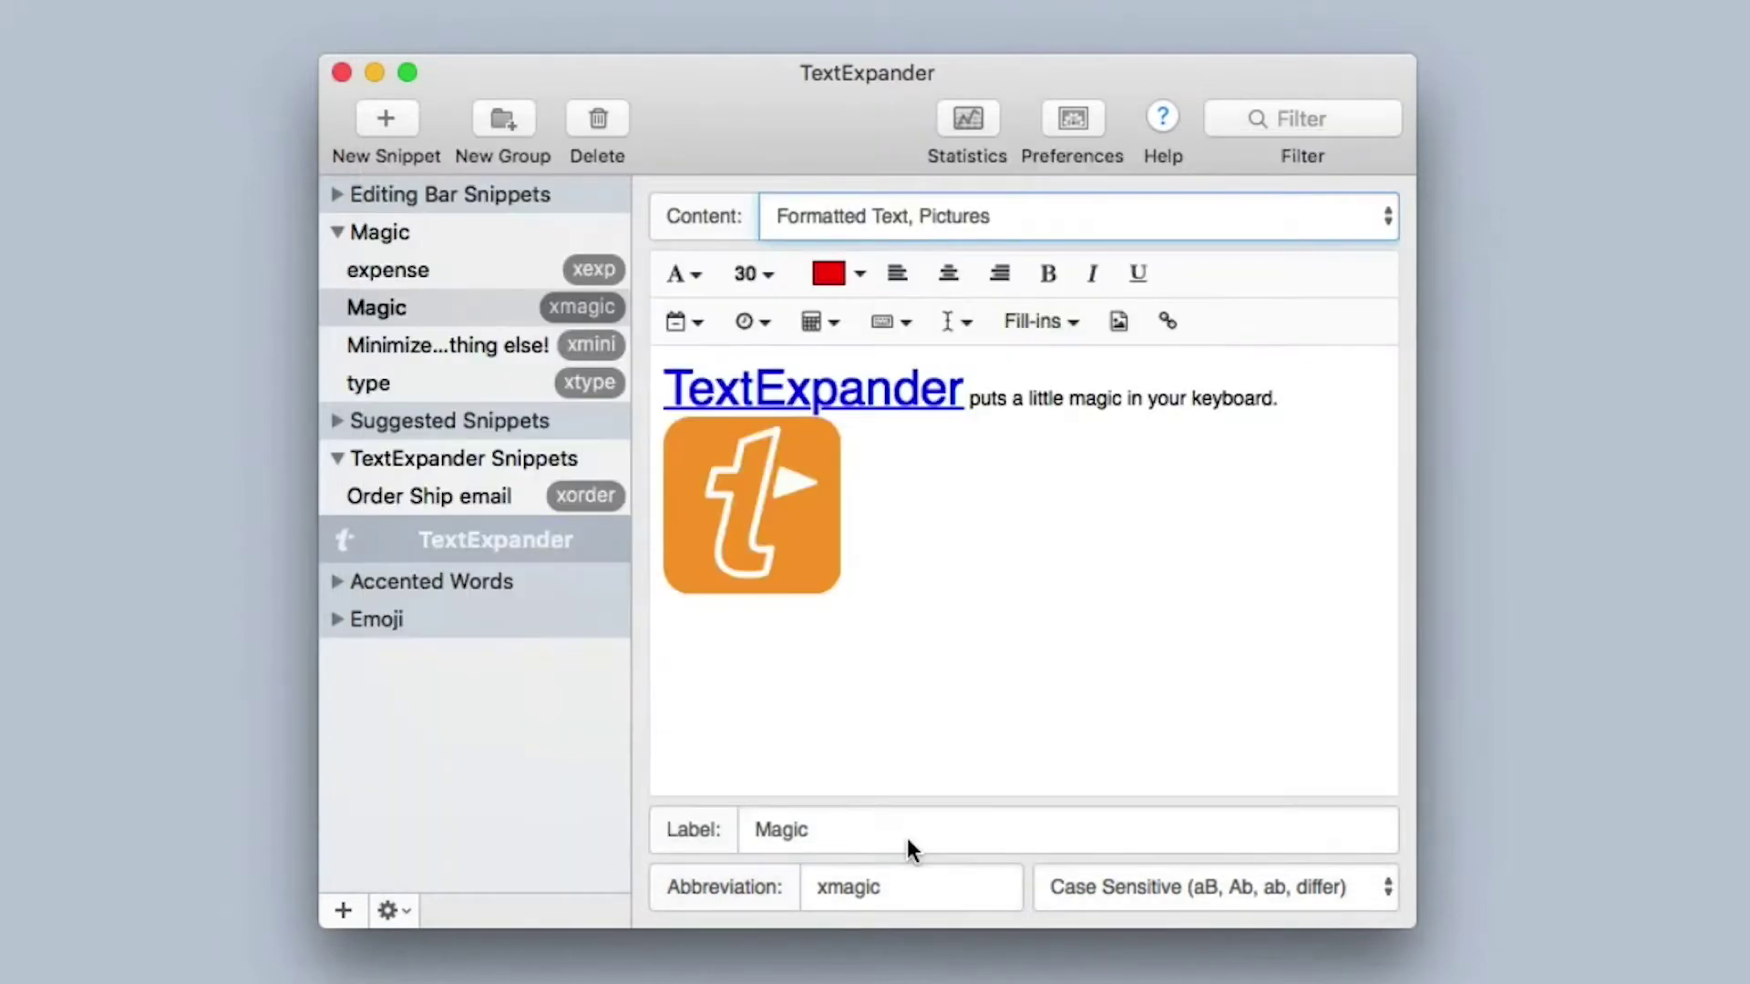
Choose Ignore Case in the popup beside the Magic snippet's Abbreviation.
click(1167, 887)
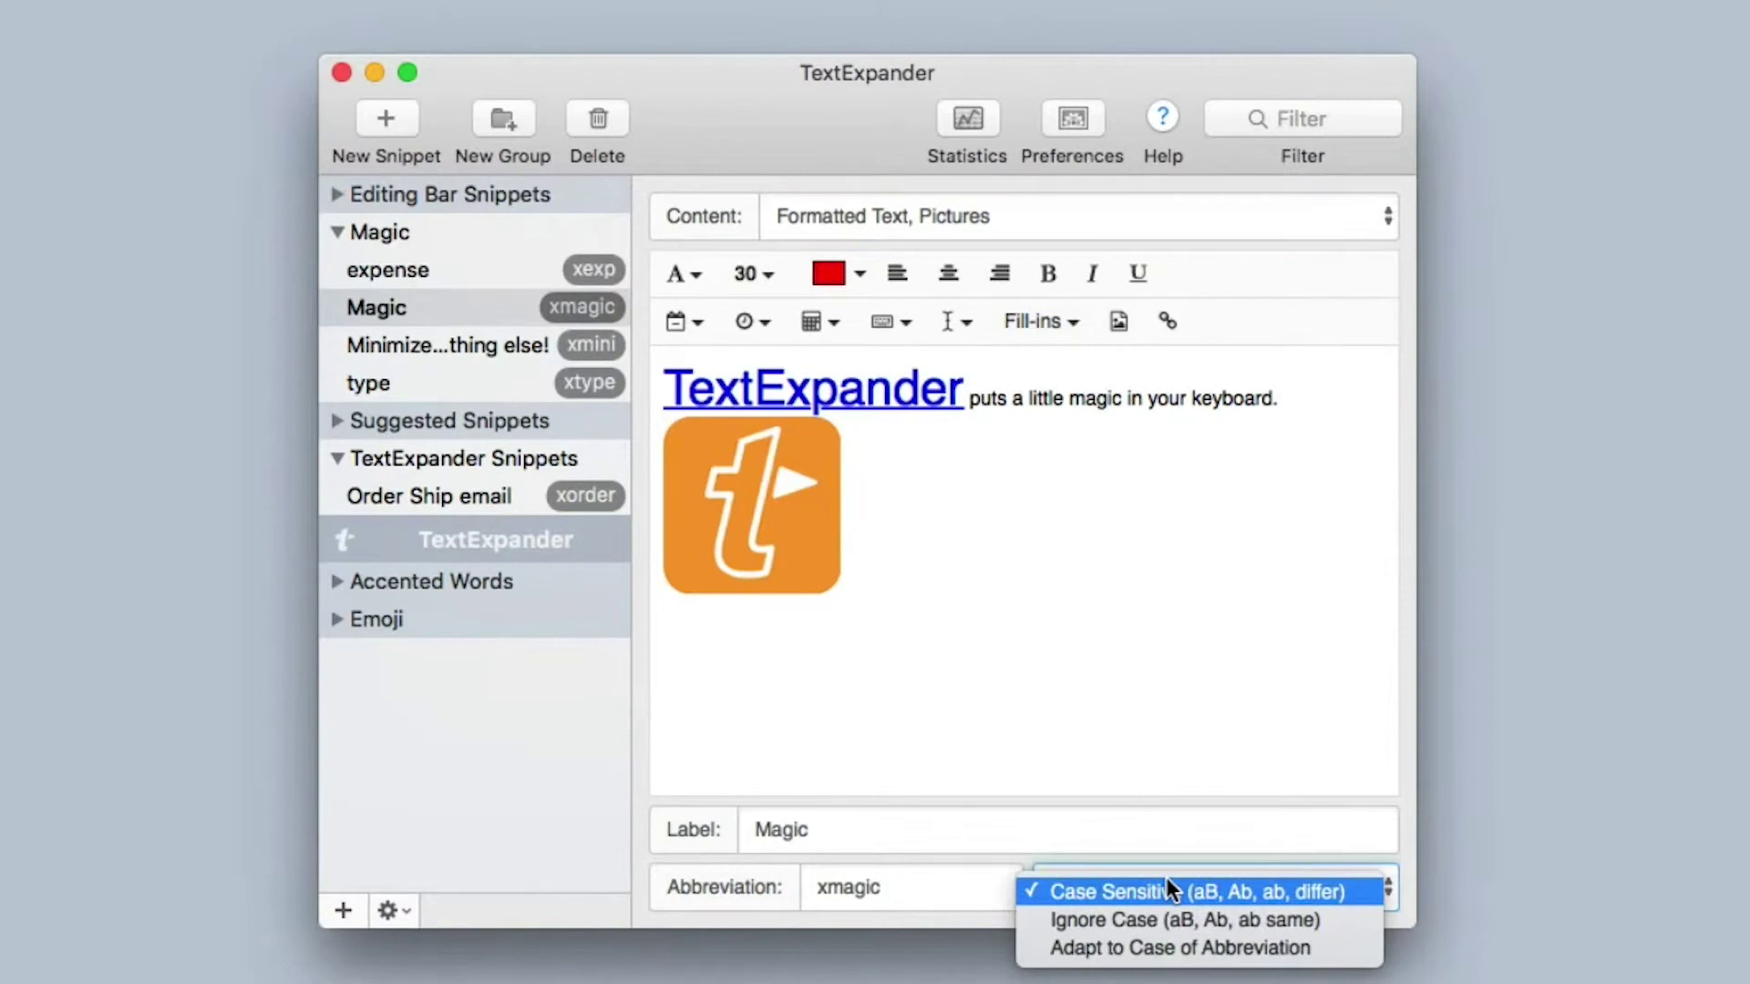
click(1159, 912)
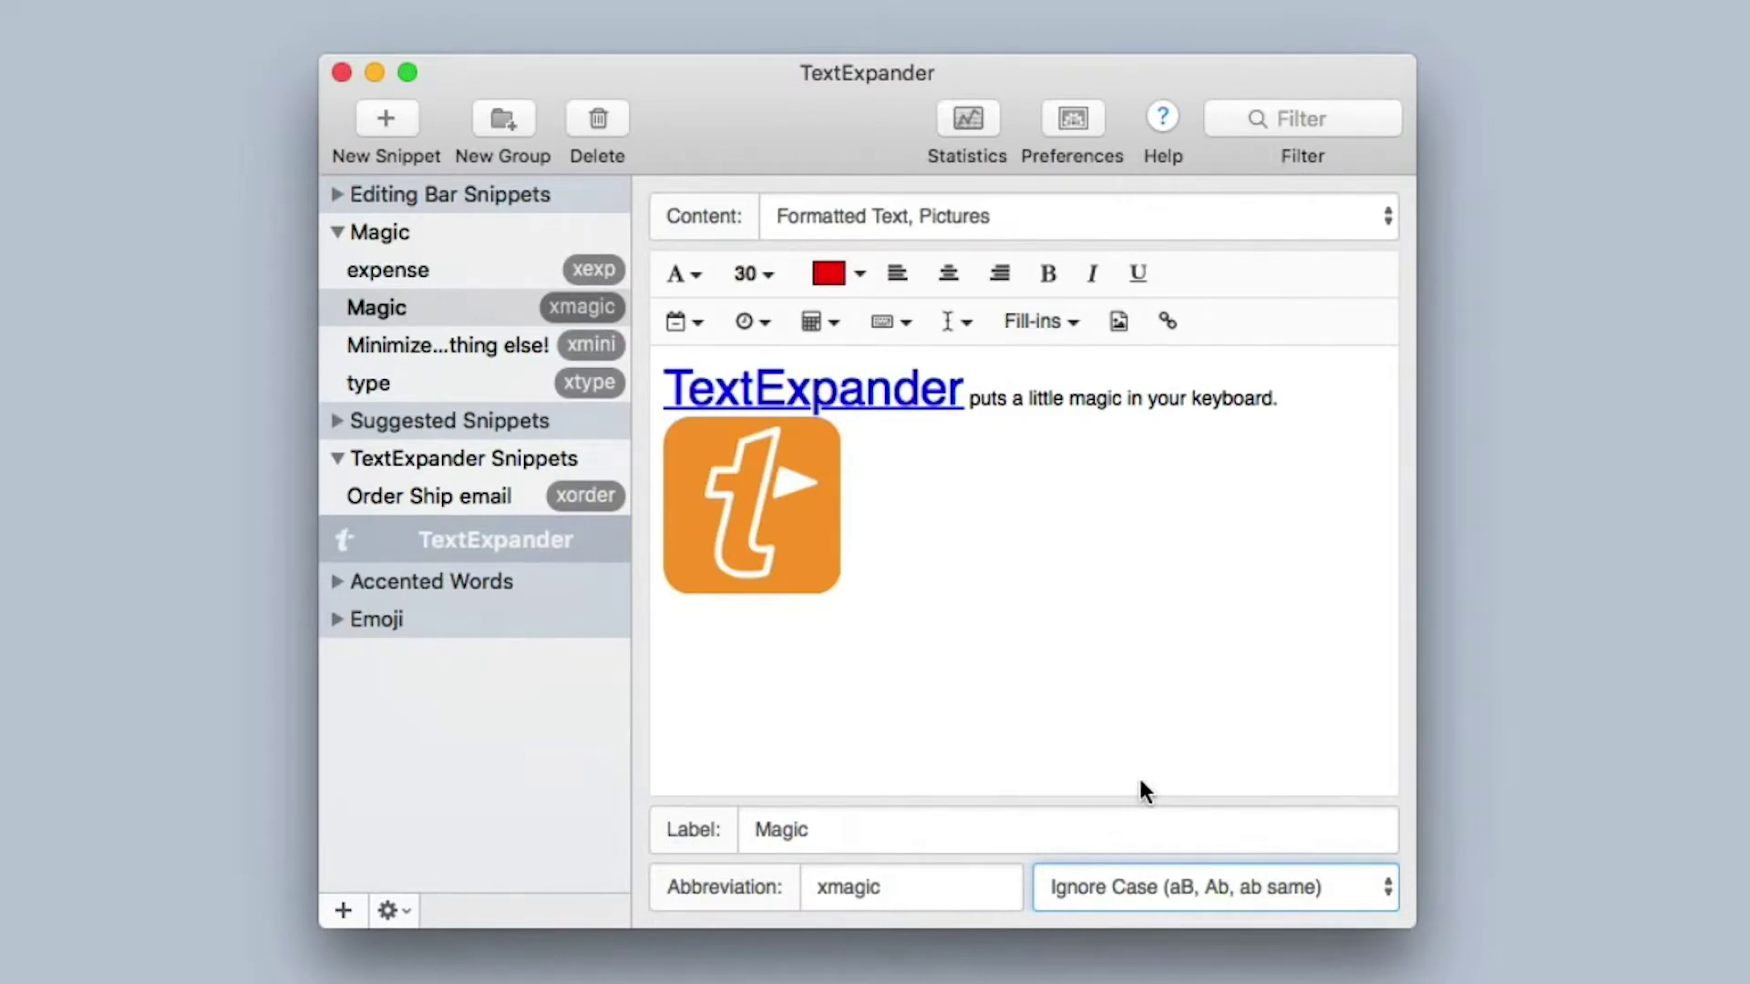
key(super+comma)
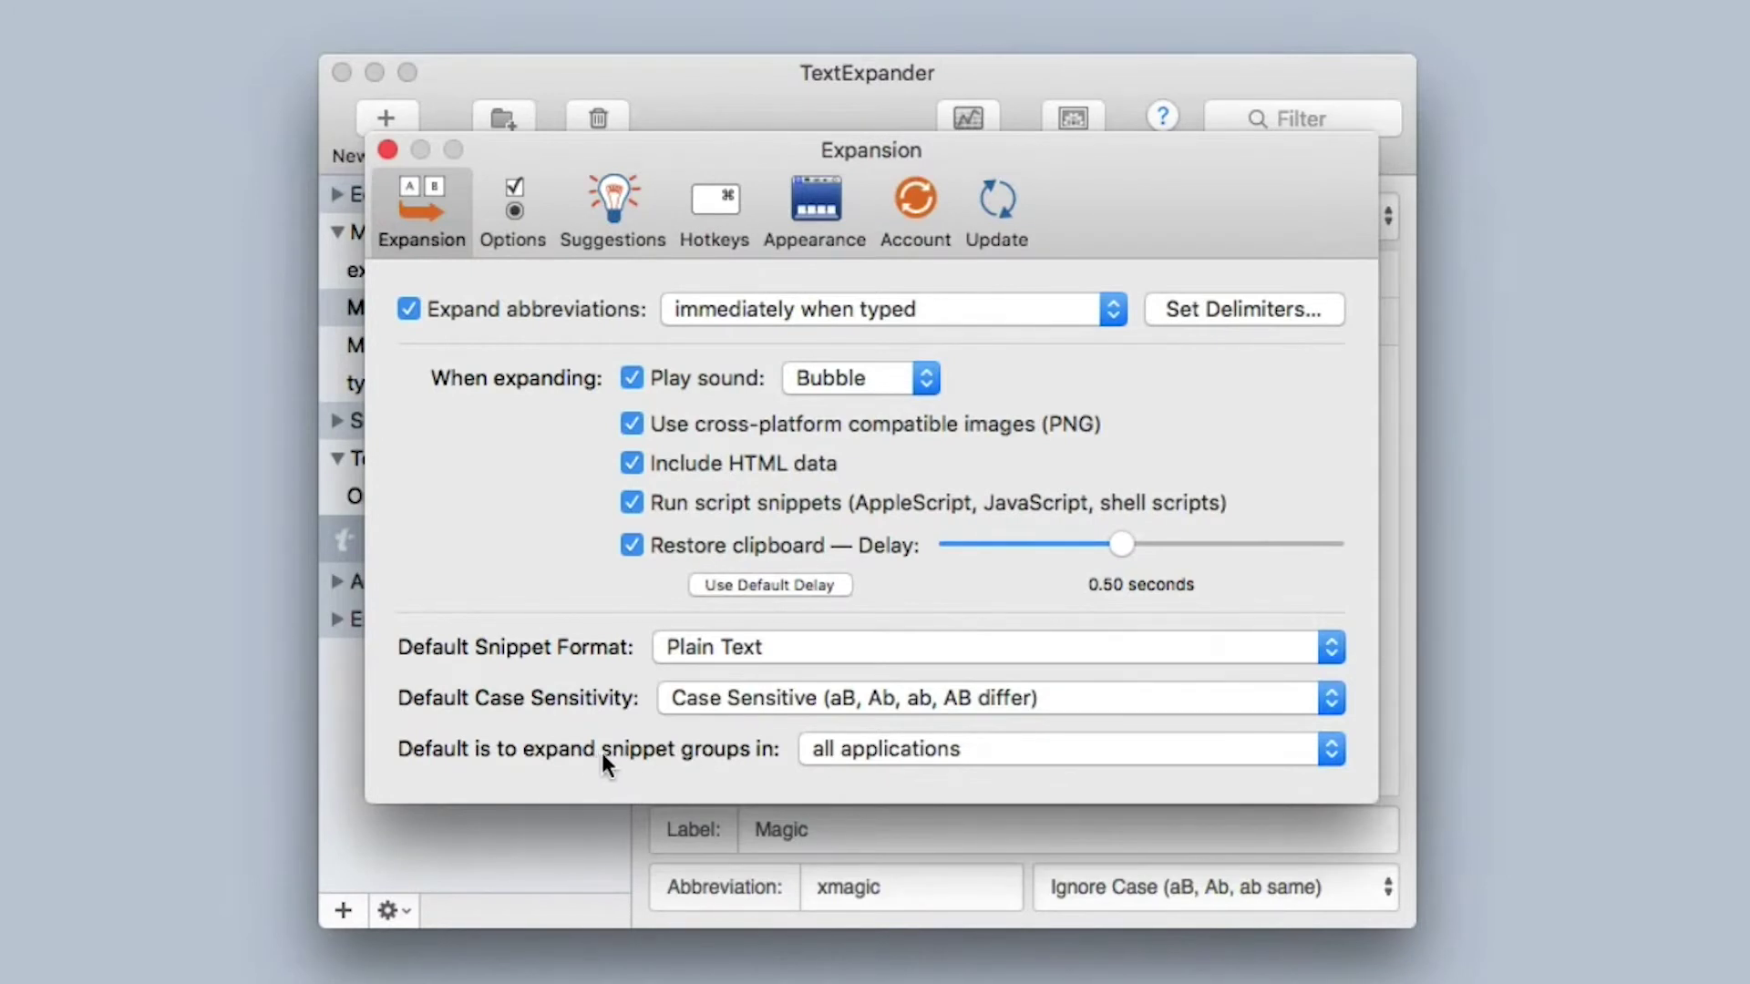
Try 'all applications, except...' for snippet groups, then cancel the exclusion sheet unchanged.
click(870, 760)
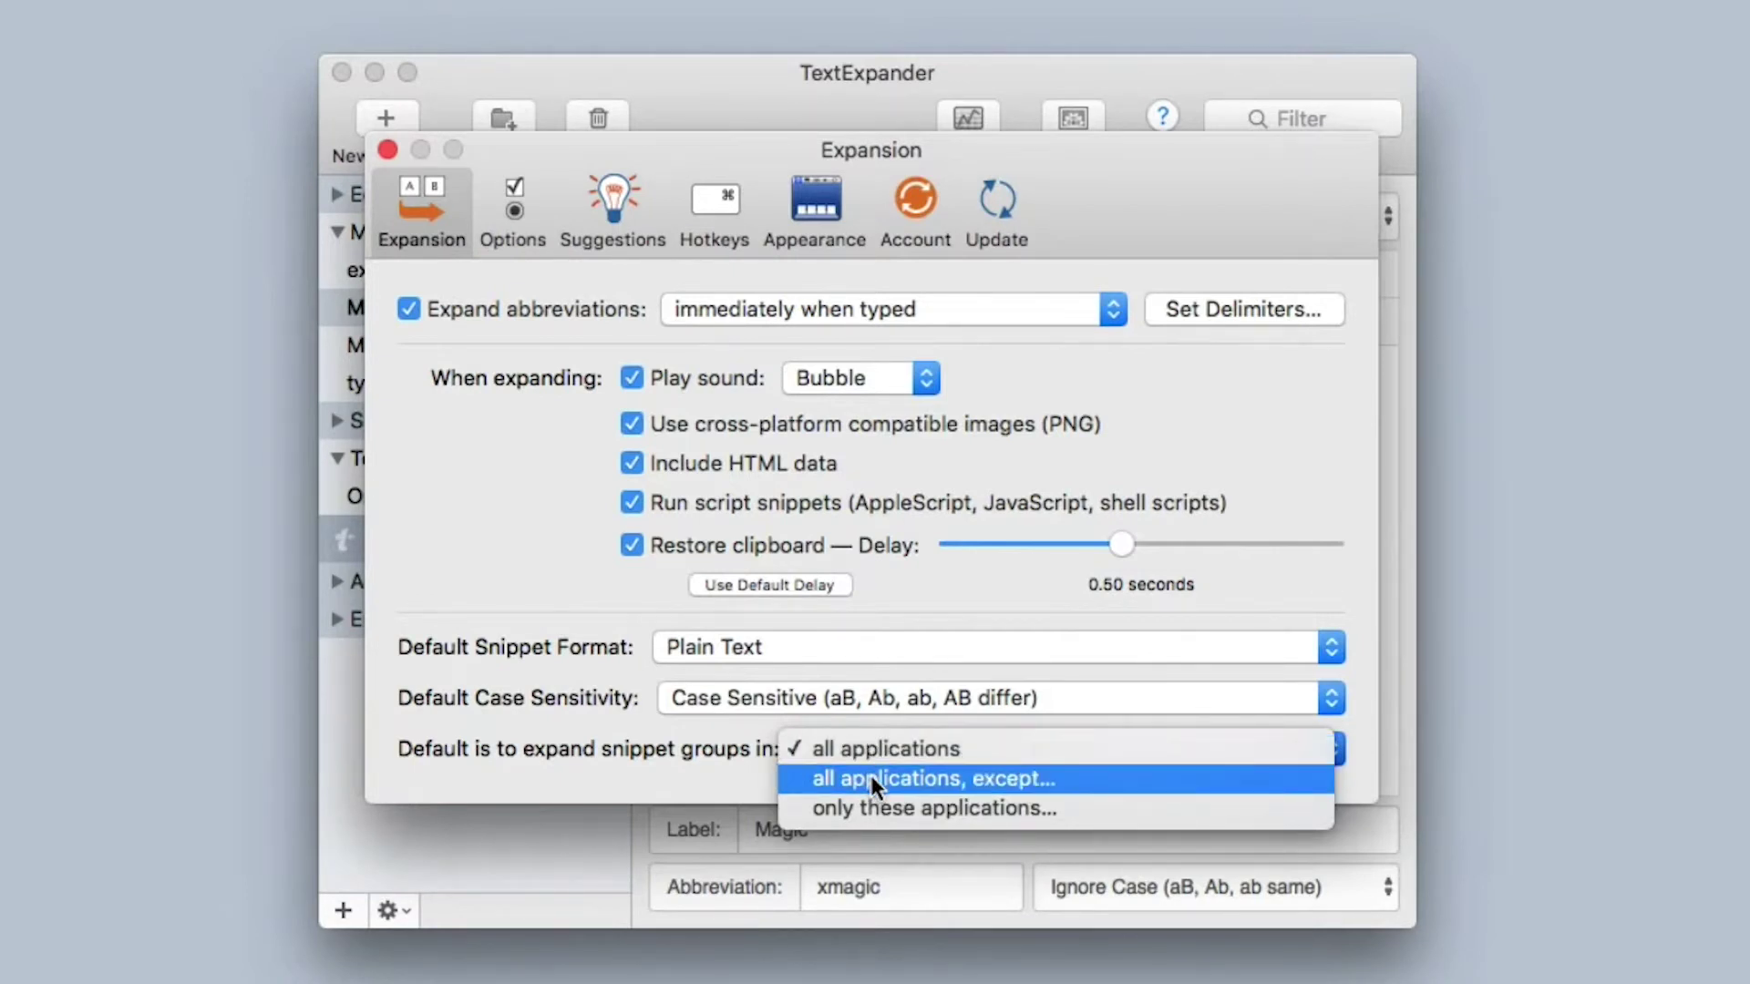
click(871, 778)
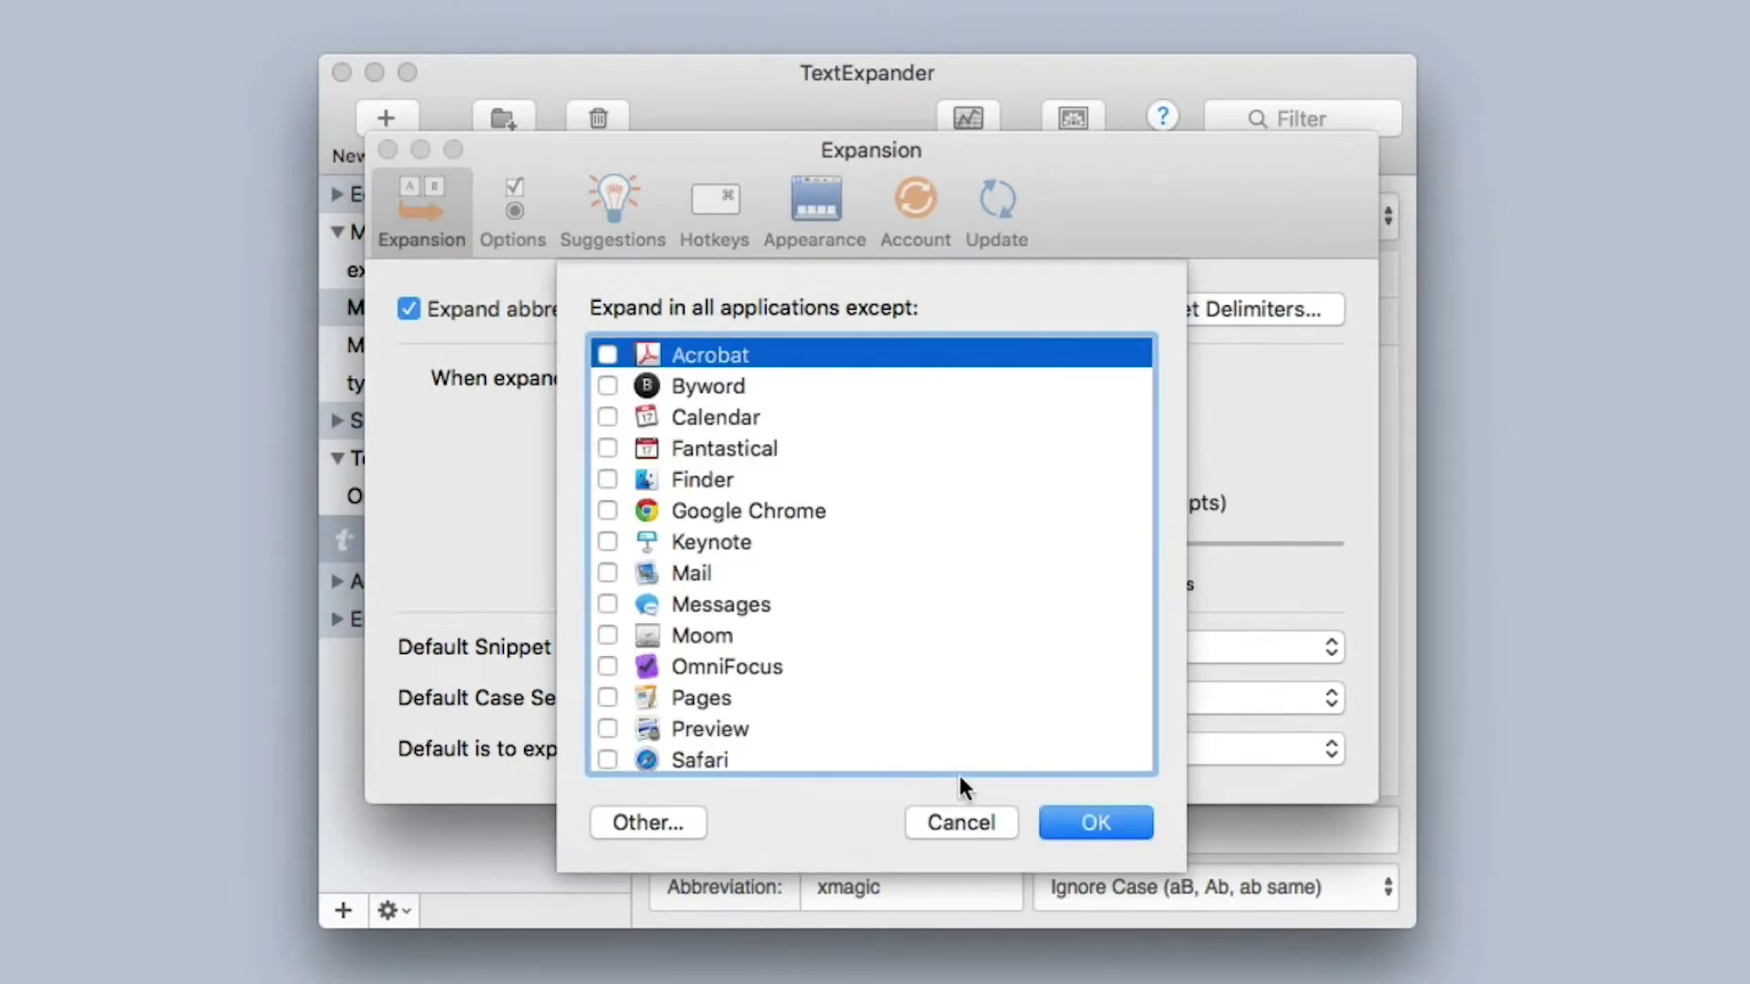
click(985, 829)
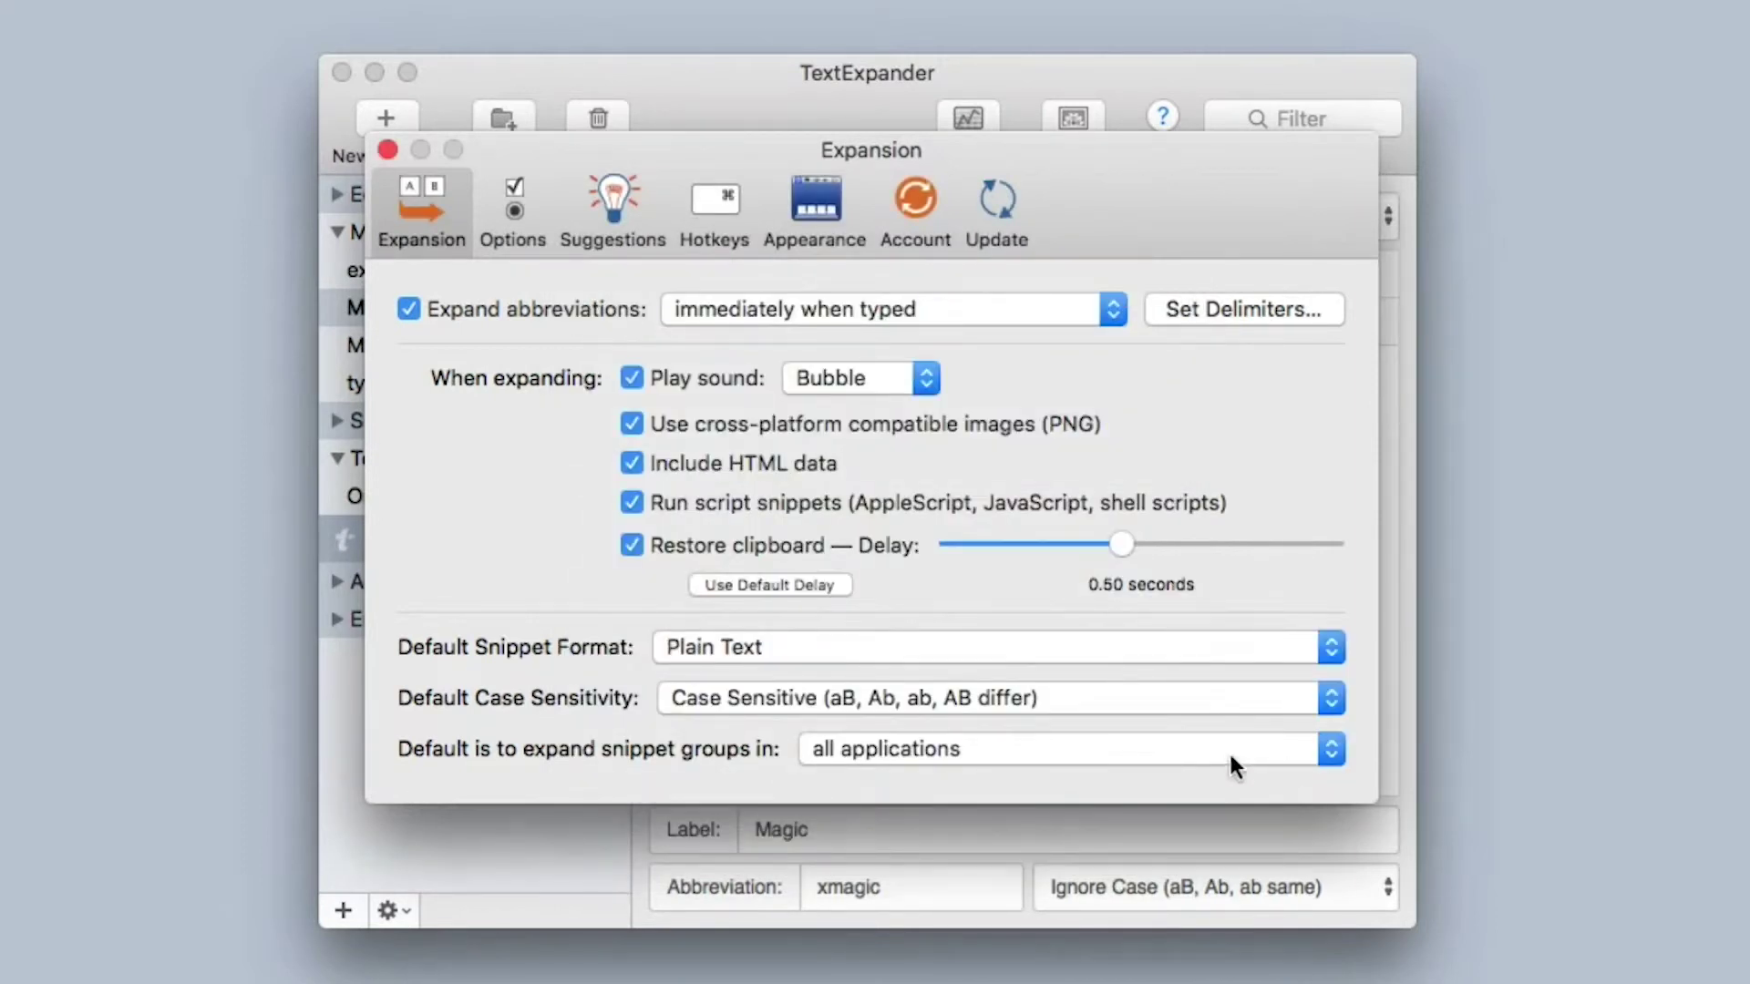
On the Options pane, choose Eliminate at sentence start and keep correction in All Applications.
click(512, 216)
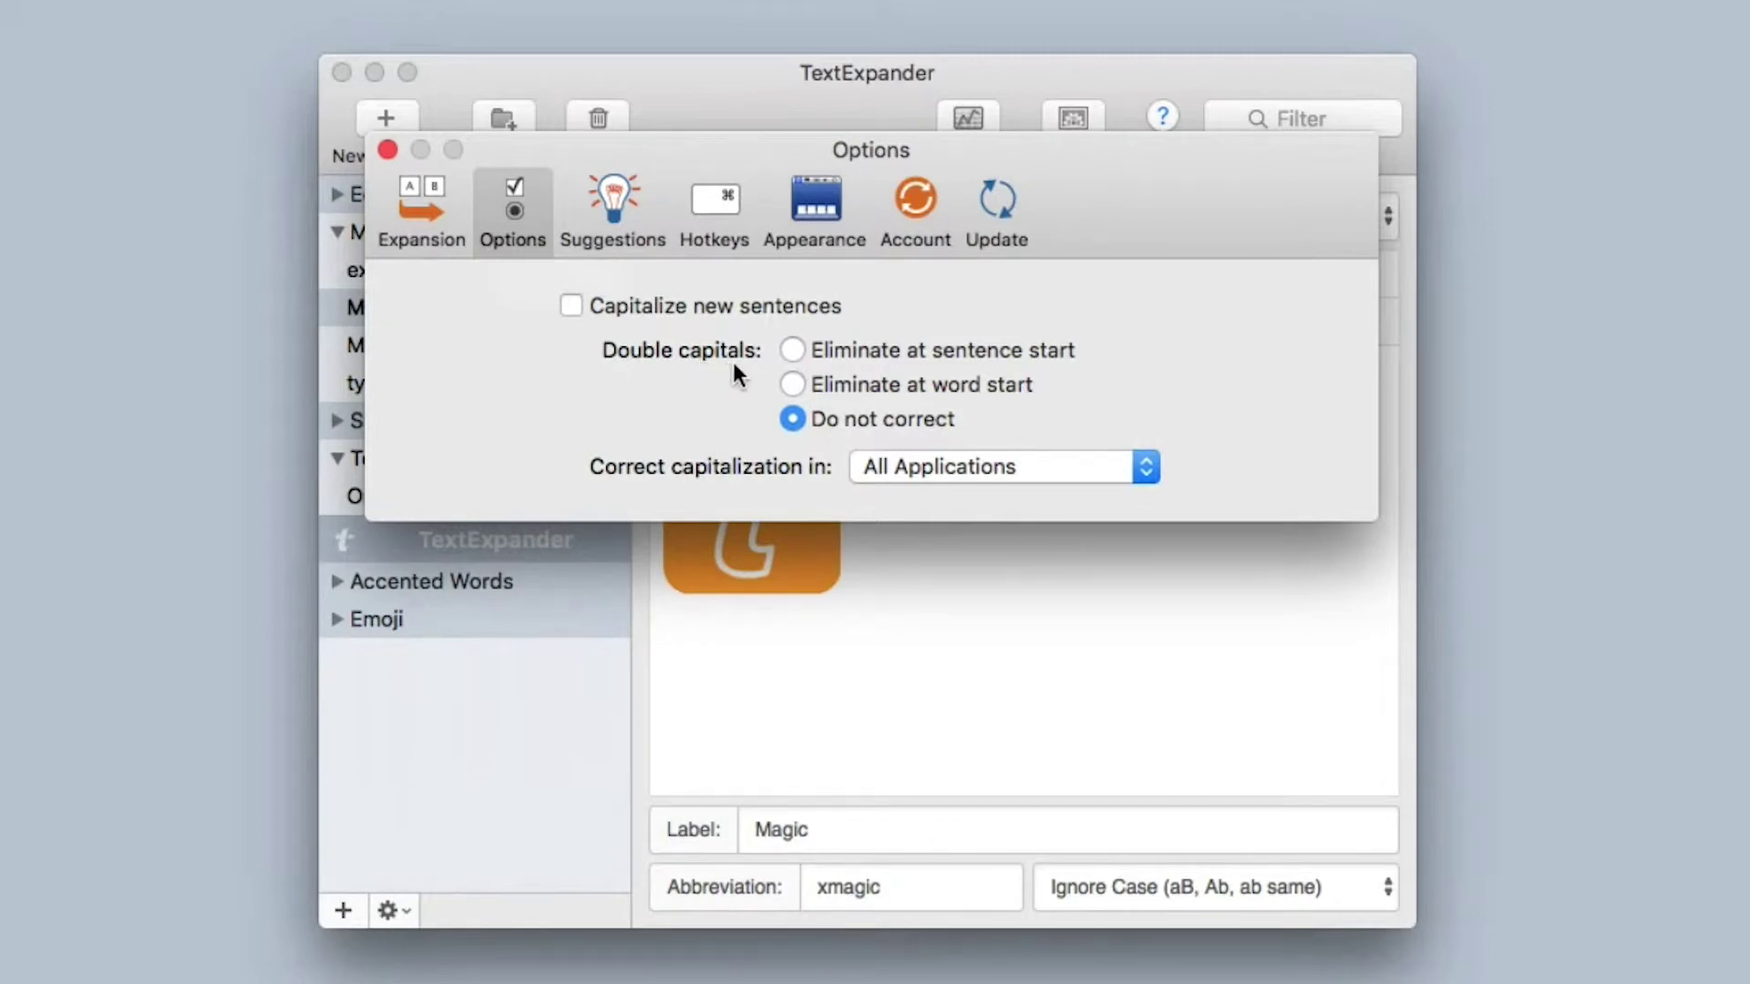
click(791, 350)
click(948, 460)
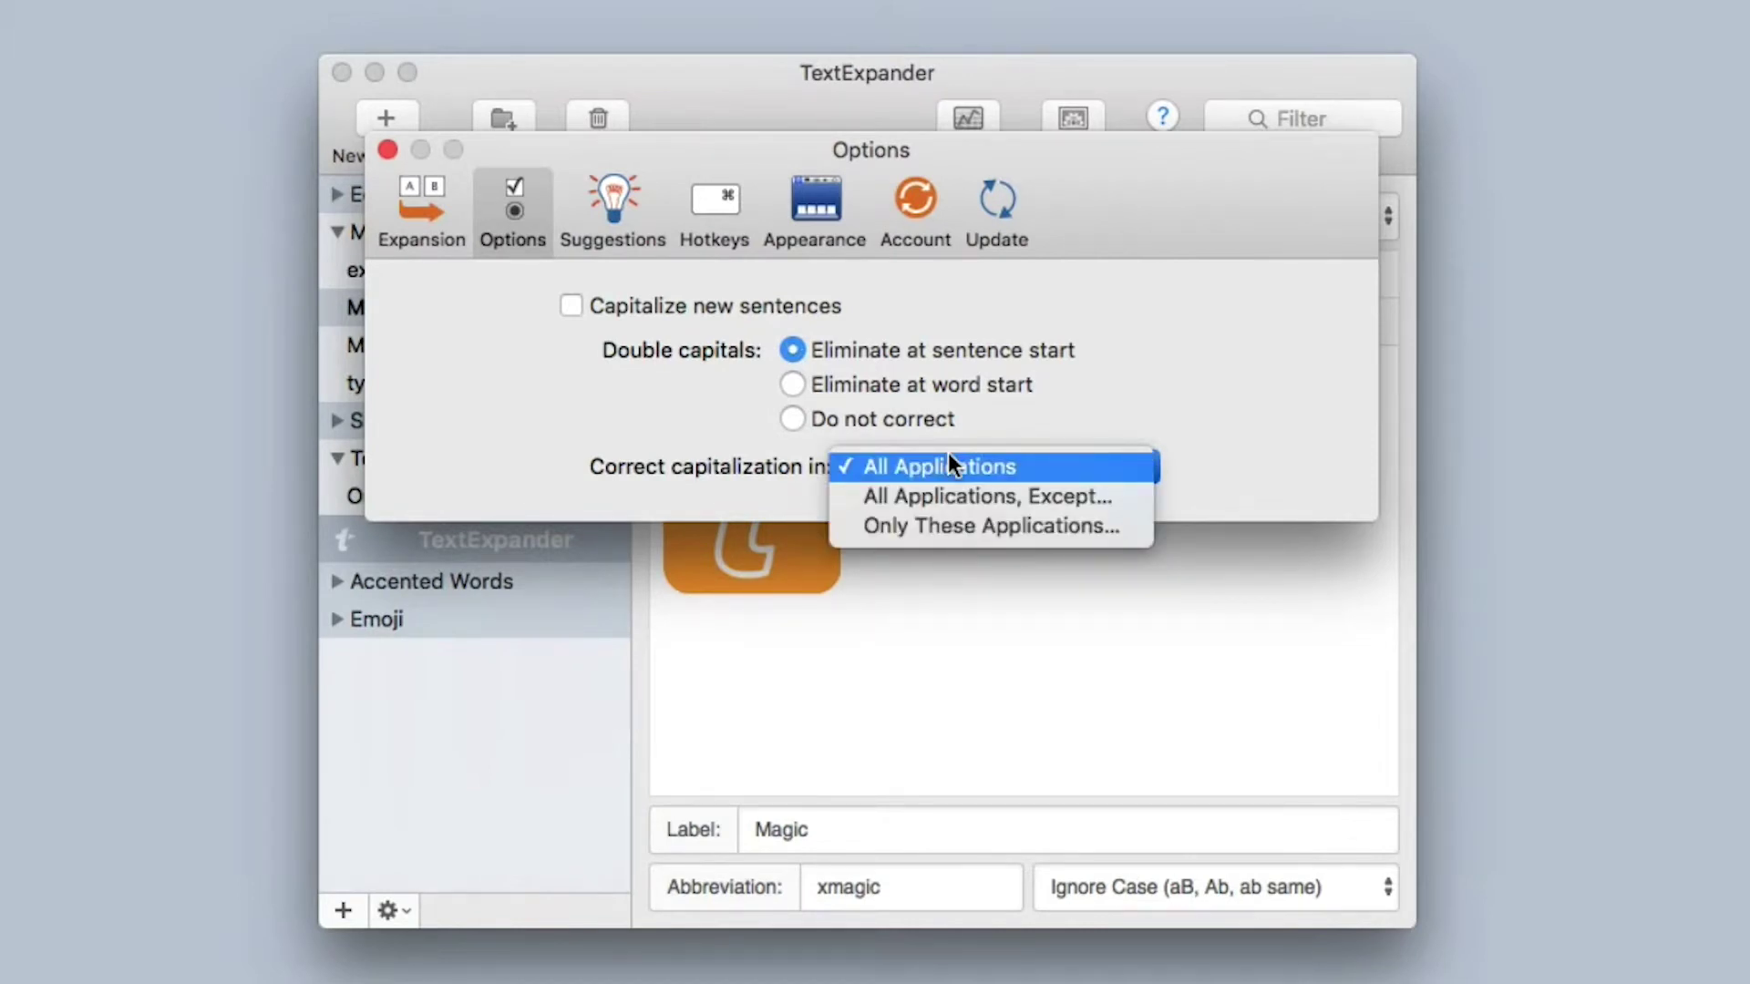
click(947, 461)
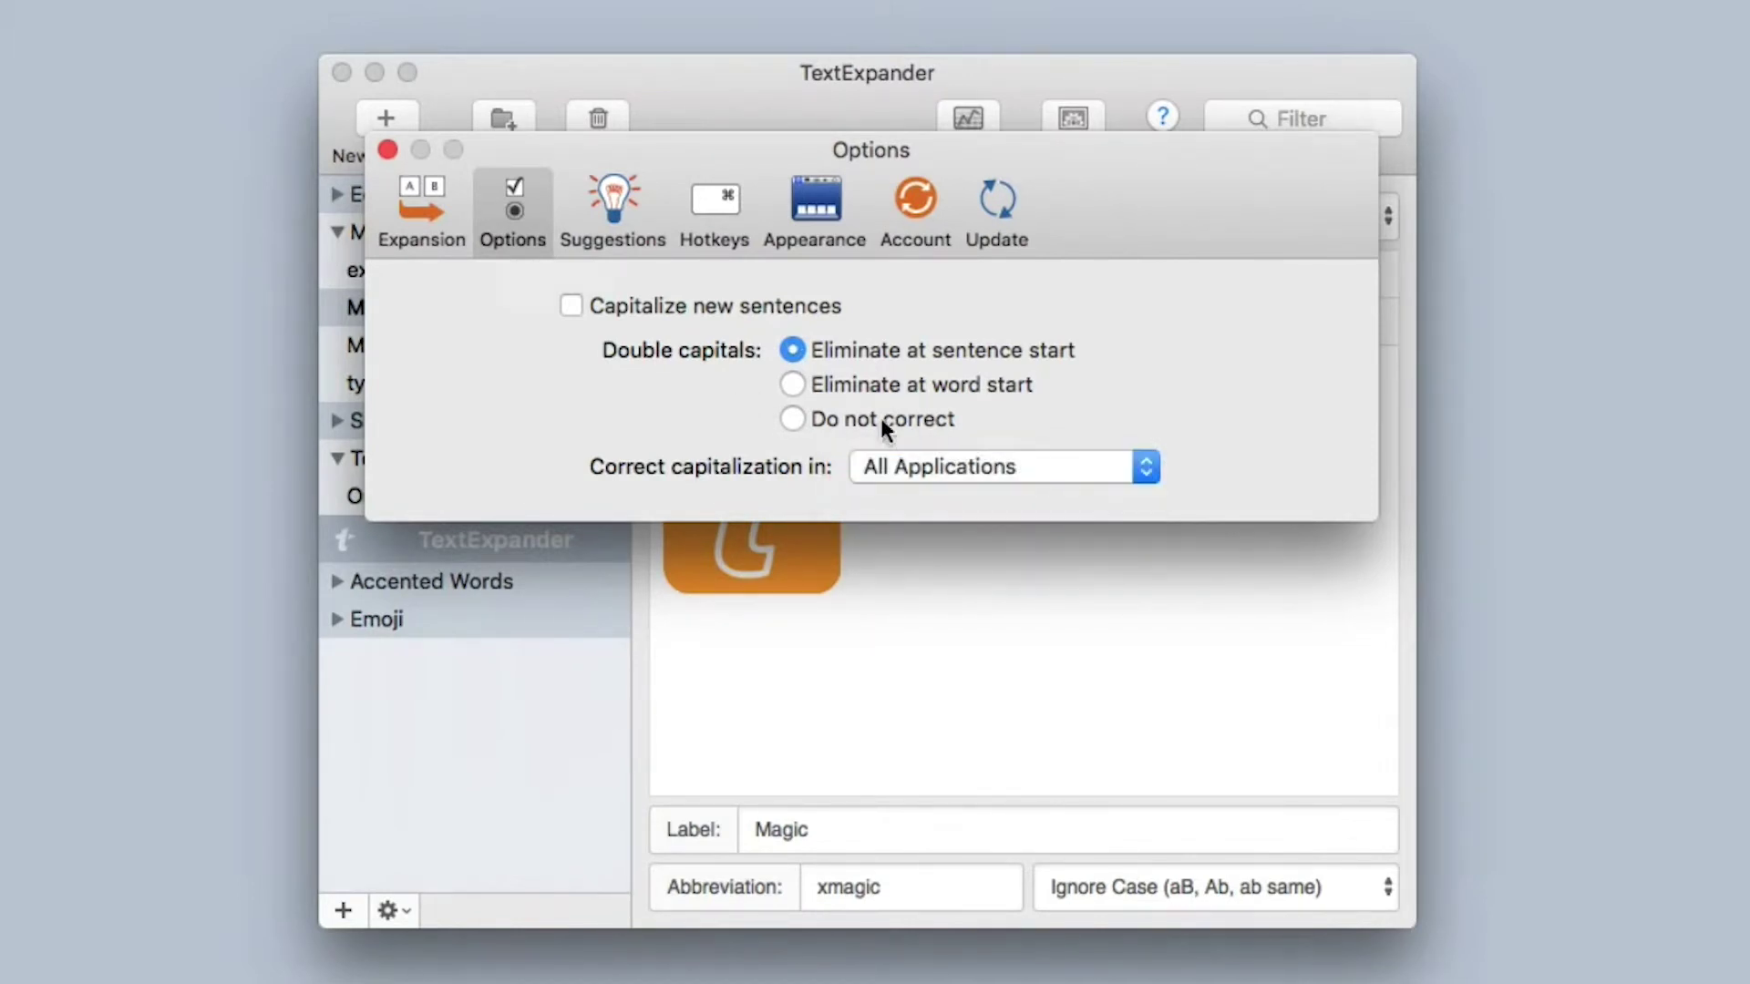
Look over the Suggestions pane, then move on to the Hotkeys pane.
click(630, 238)
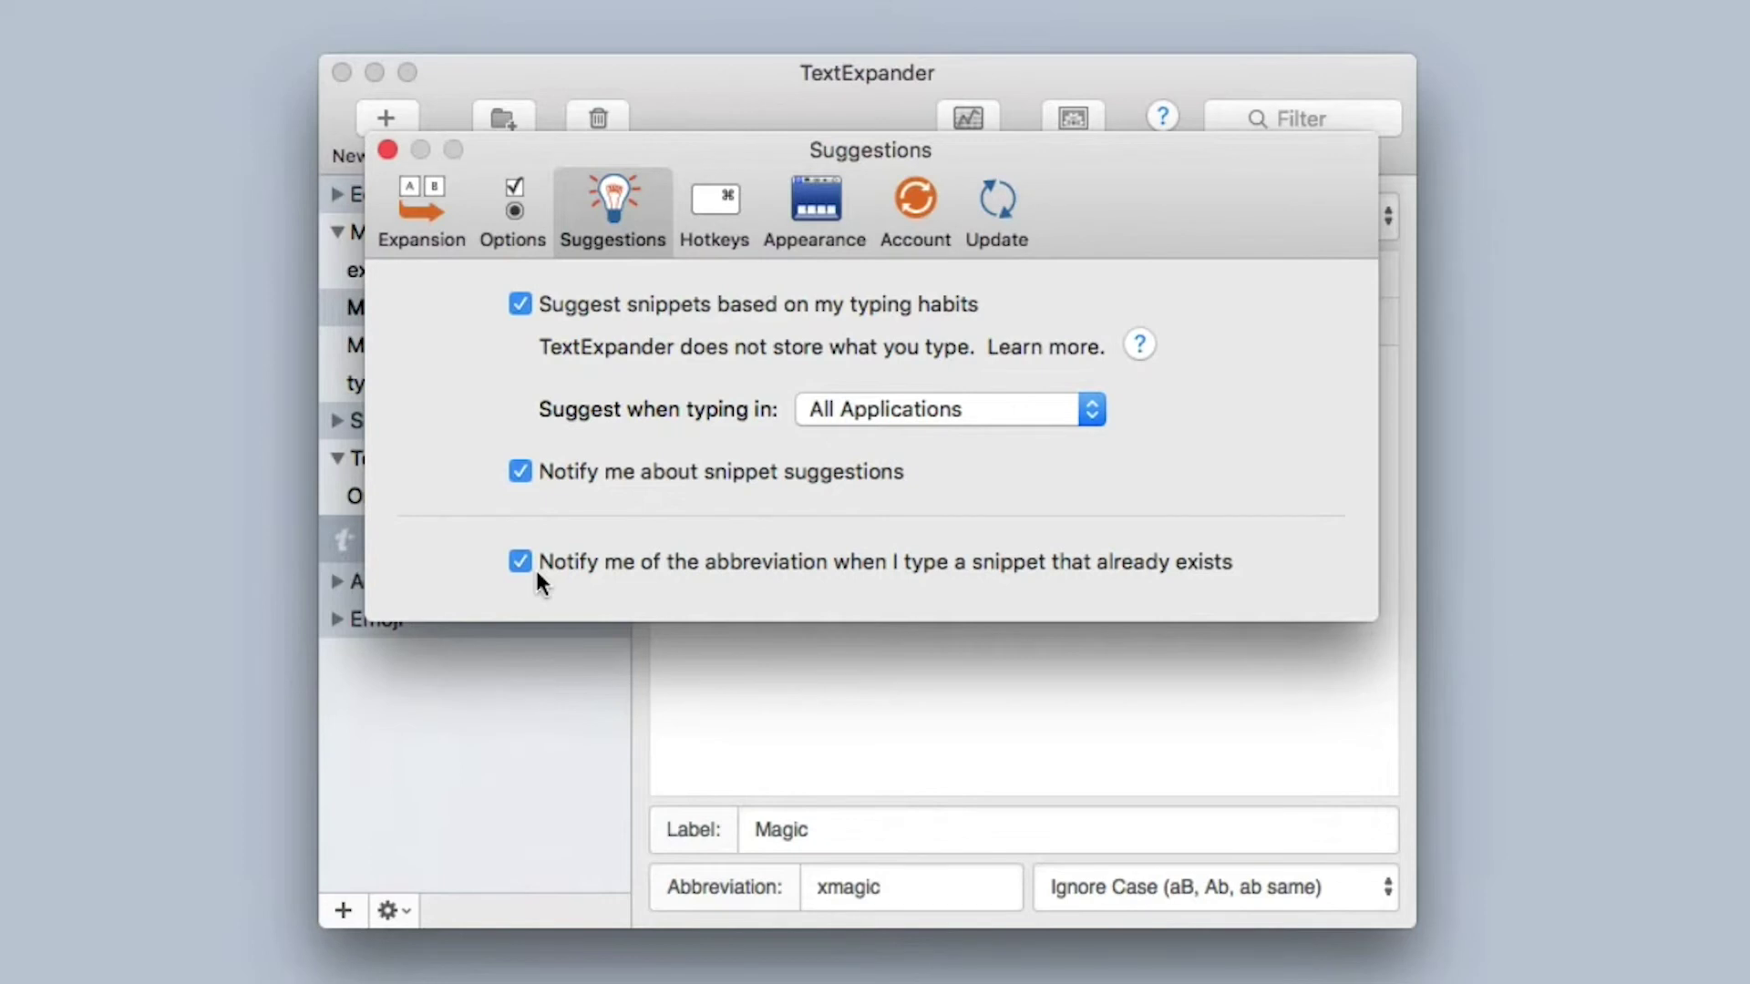
click(724, 210)
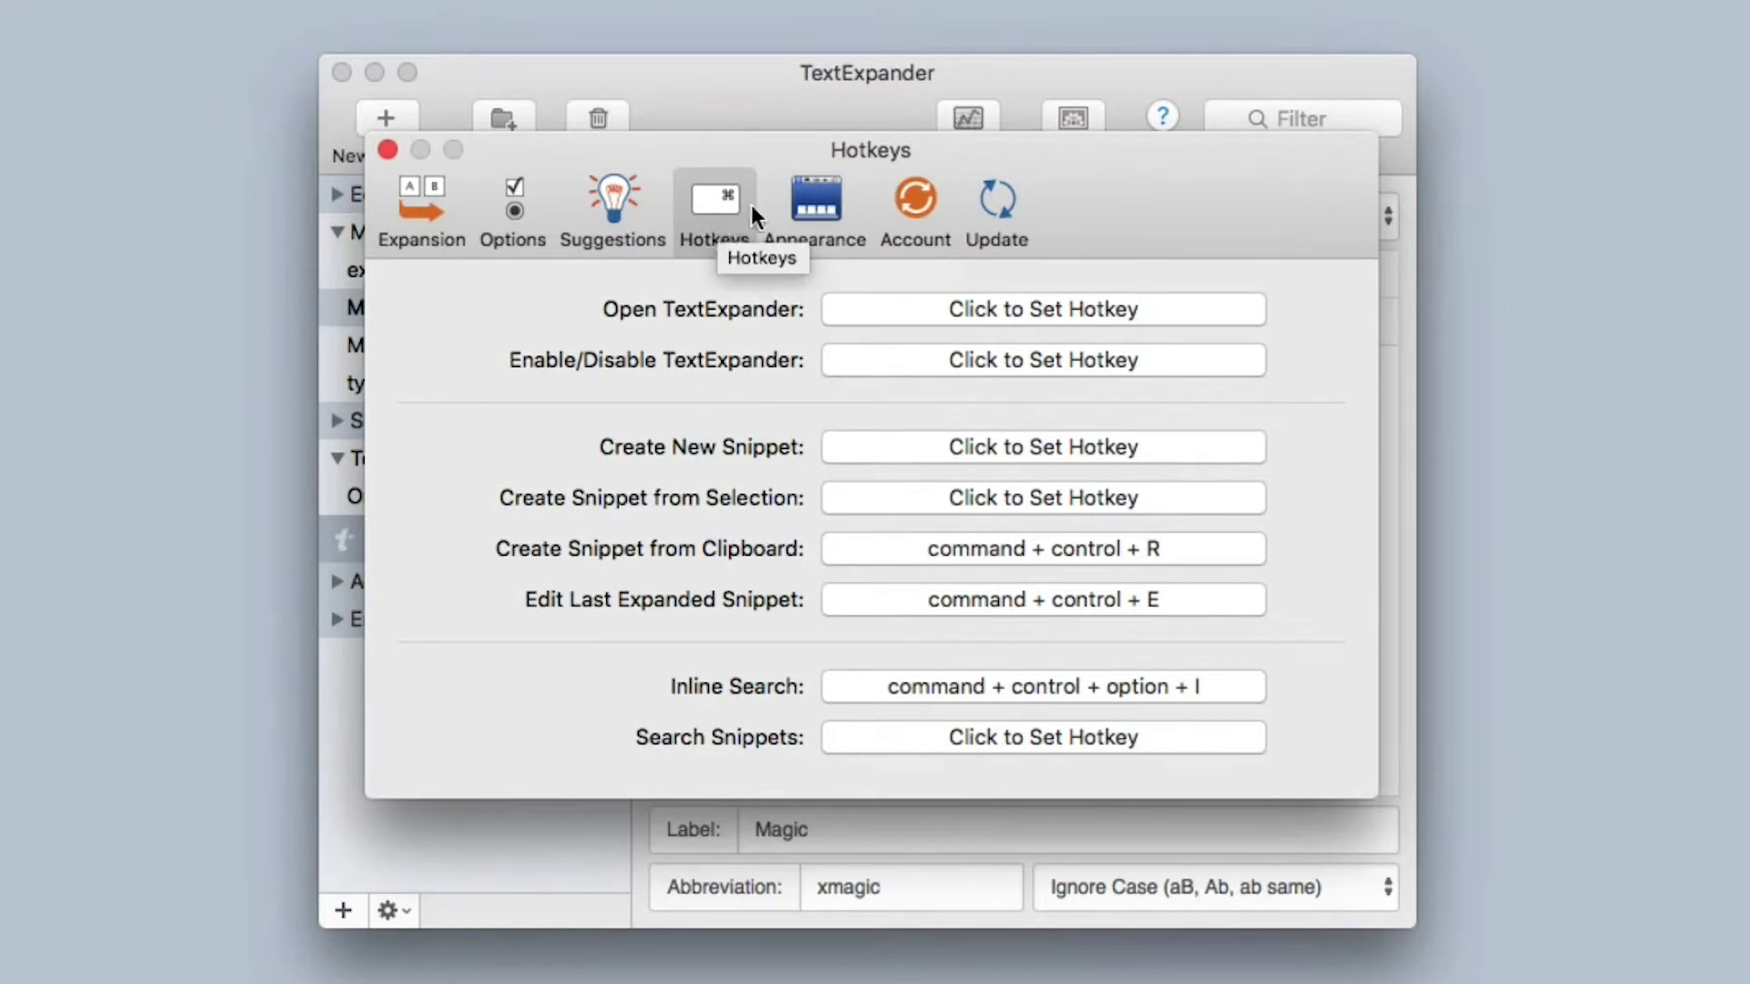
Show the Appearance preferences with menu bar icon, launch at login and main window settings.
click(847, 205)
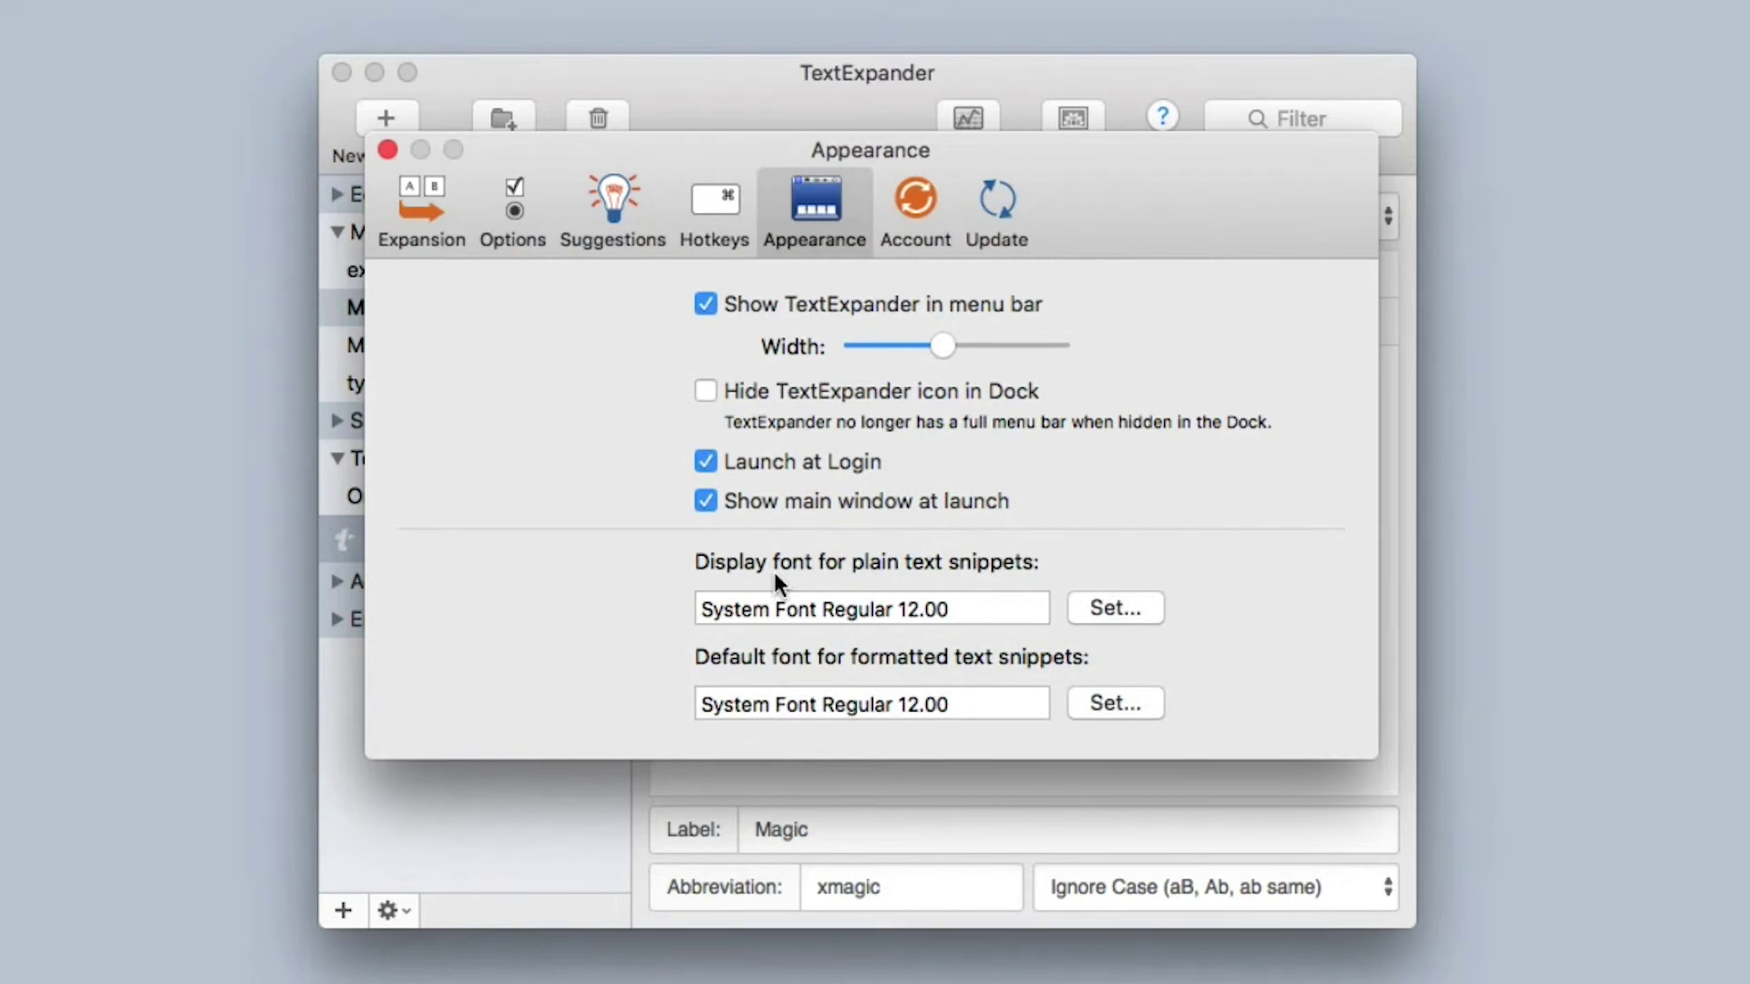
Show the Account preferences with sign-in status and the snippet sync log.
click(913, 211)
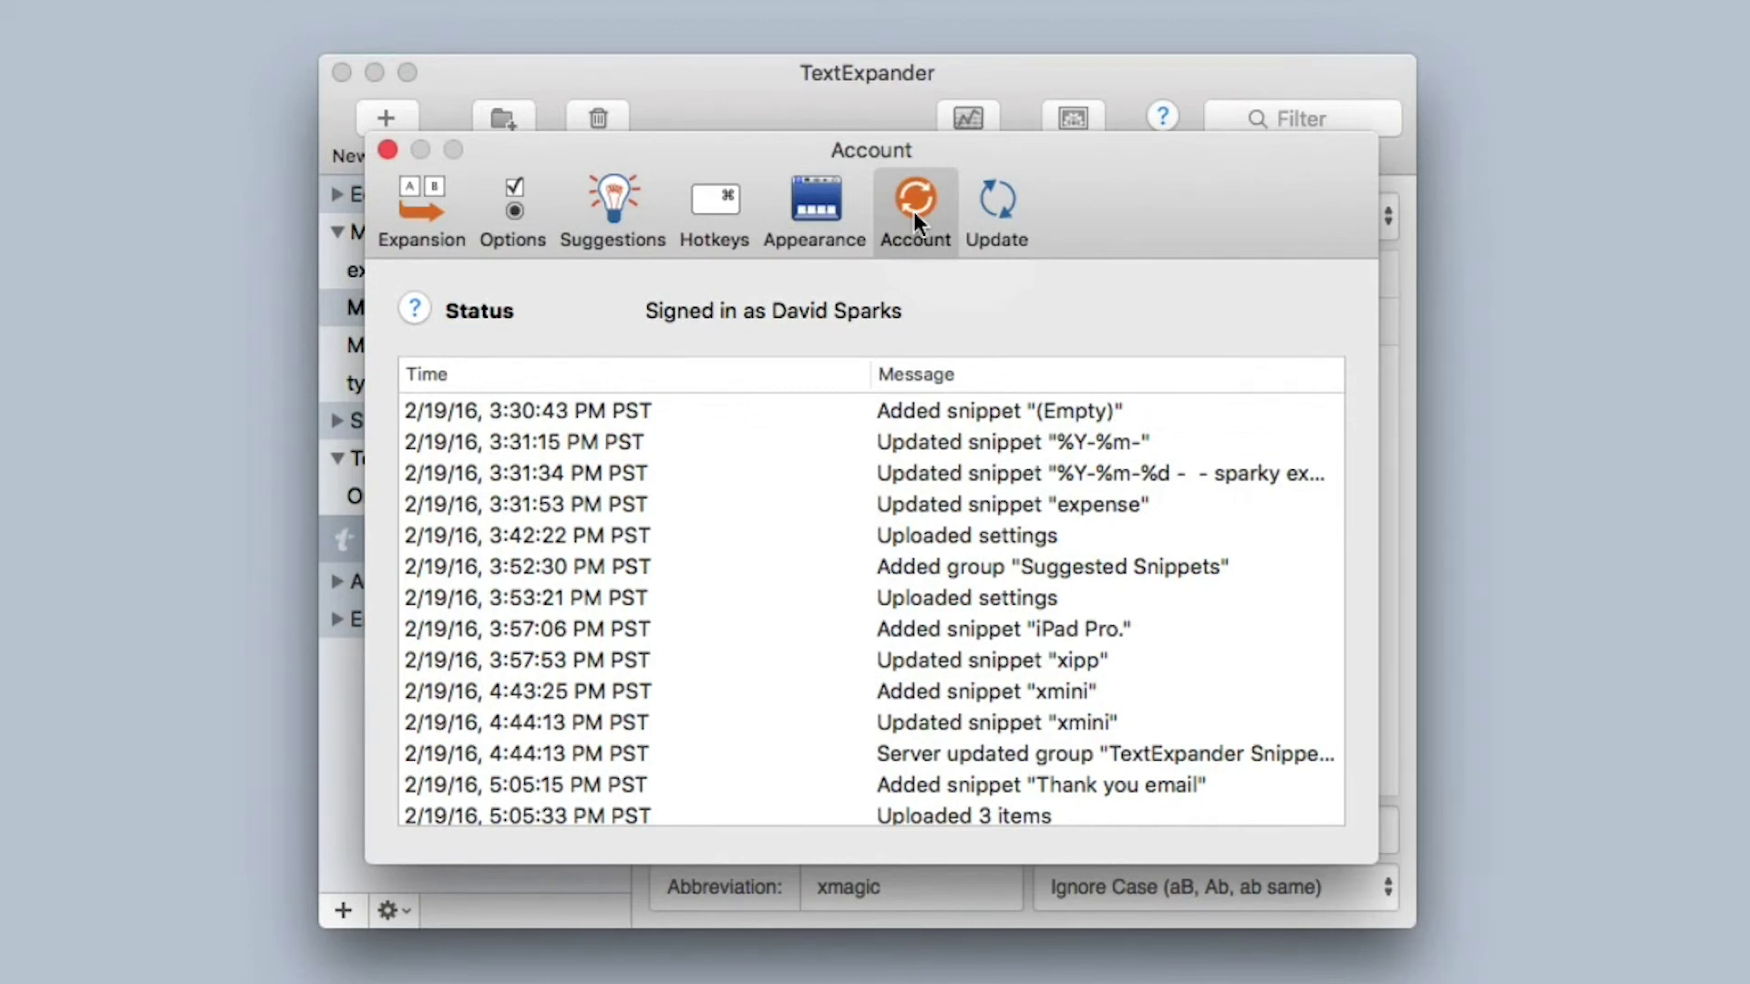
Show the Update preferences with daily update checks and version 5.9 as latest.
click(998, 223)
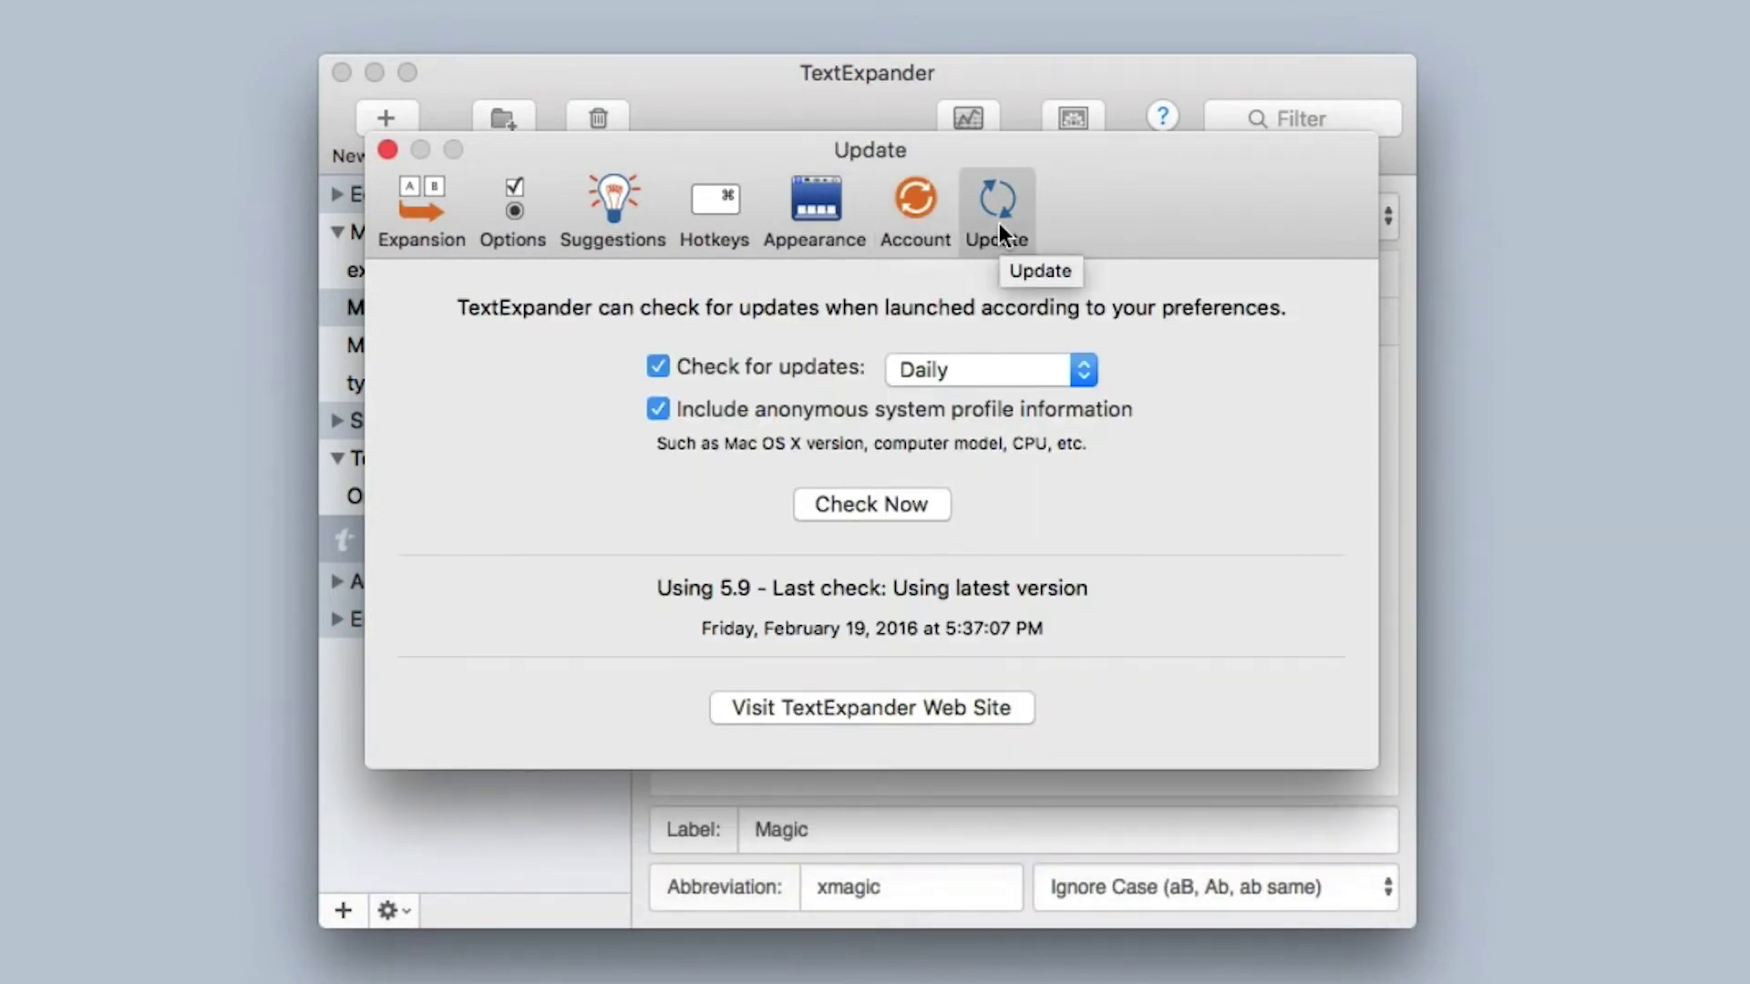